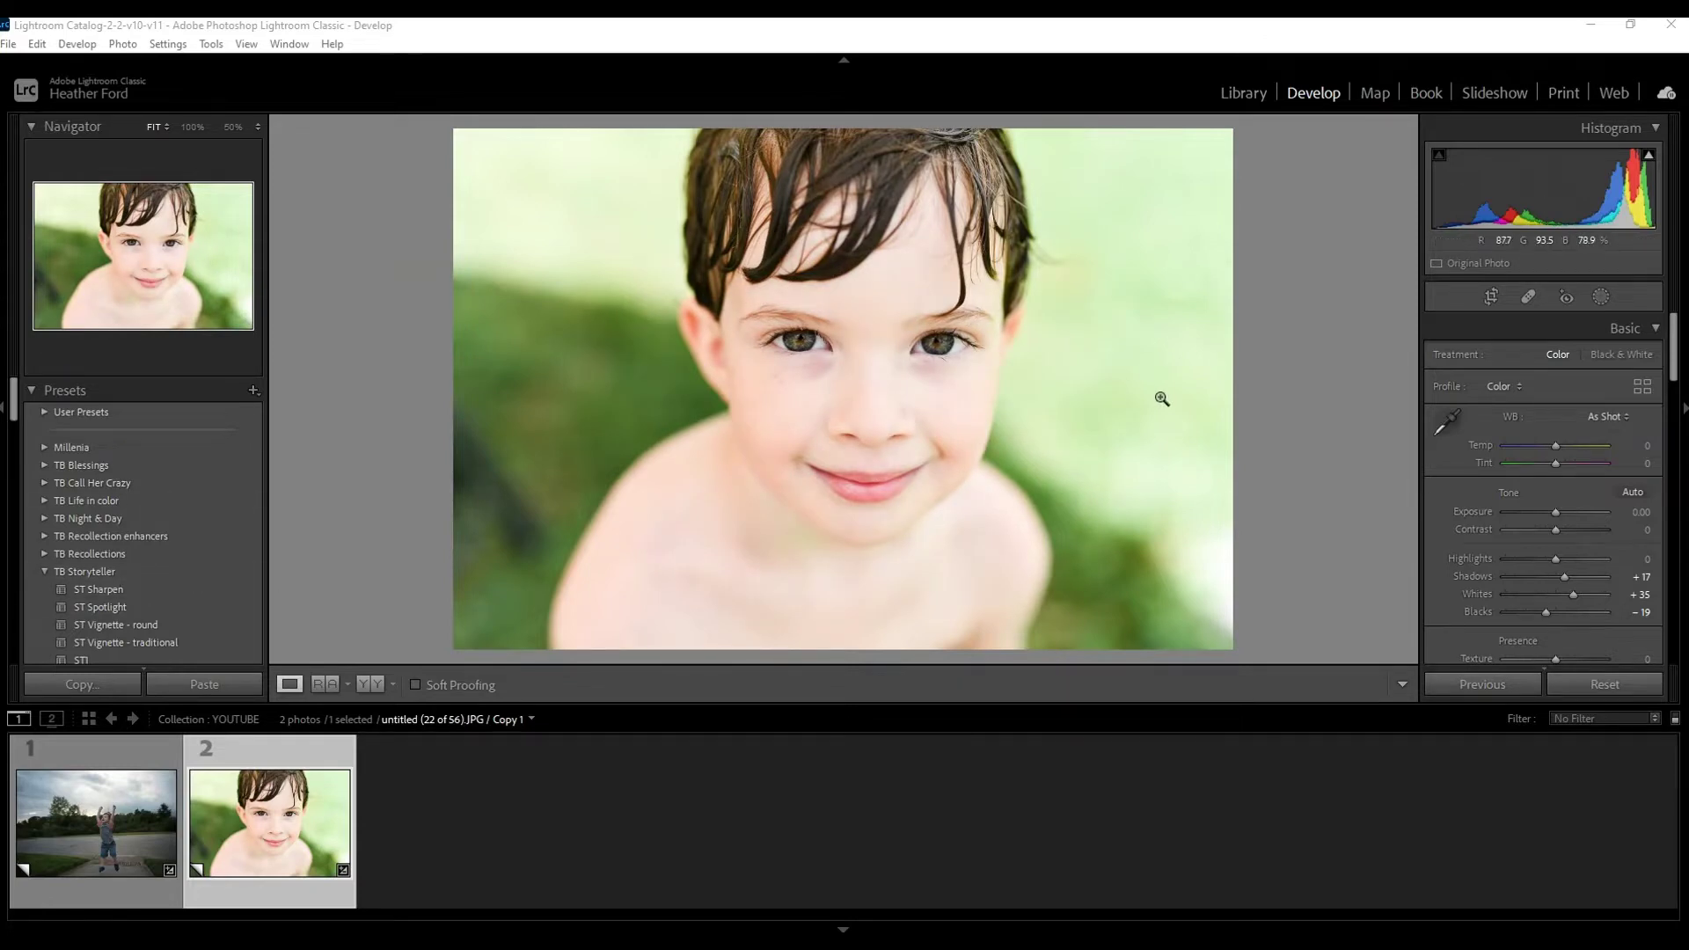
- Add a new Brush mask from the Masking panel's Add New Mask list
{"action": "left_click", "coordinate": [1601, 298]}
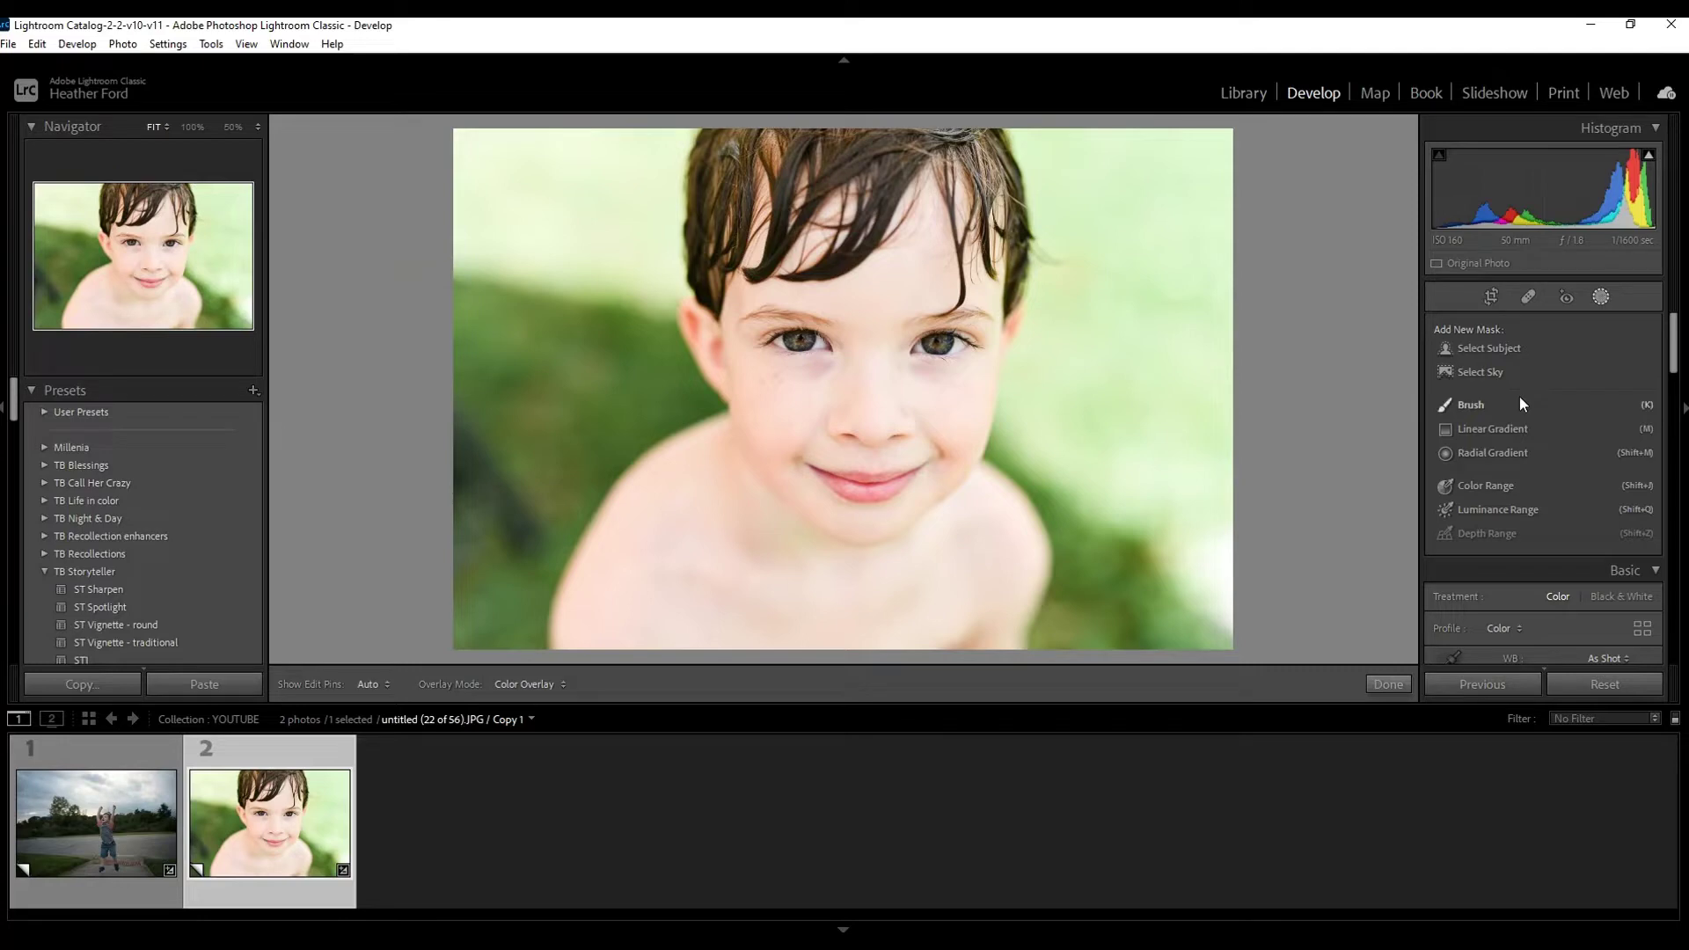
{"action": "left_click", "coordinate": [1474, 404]}
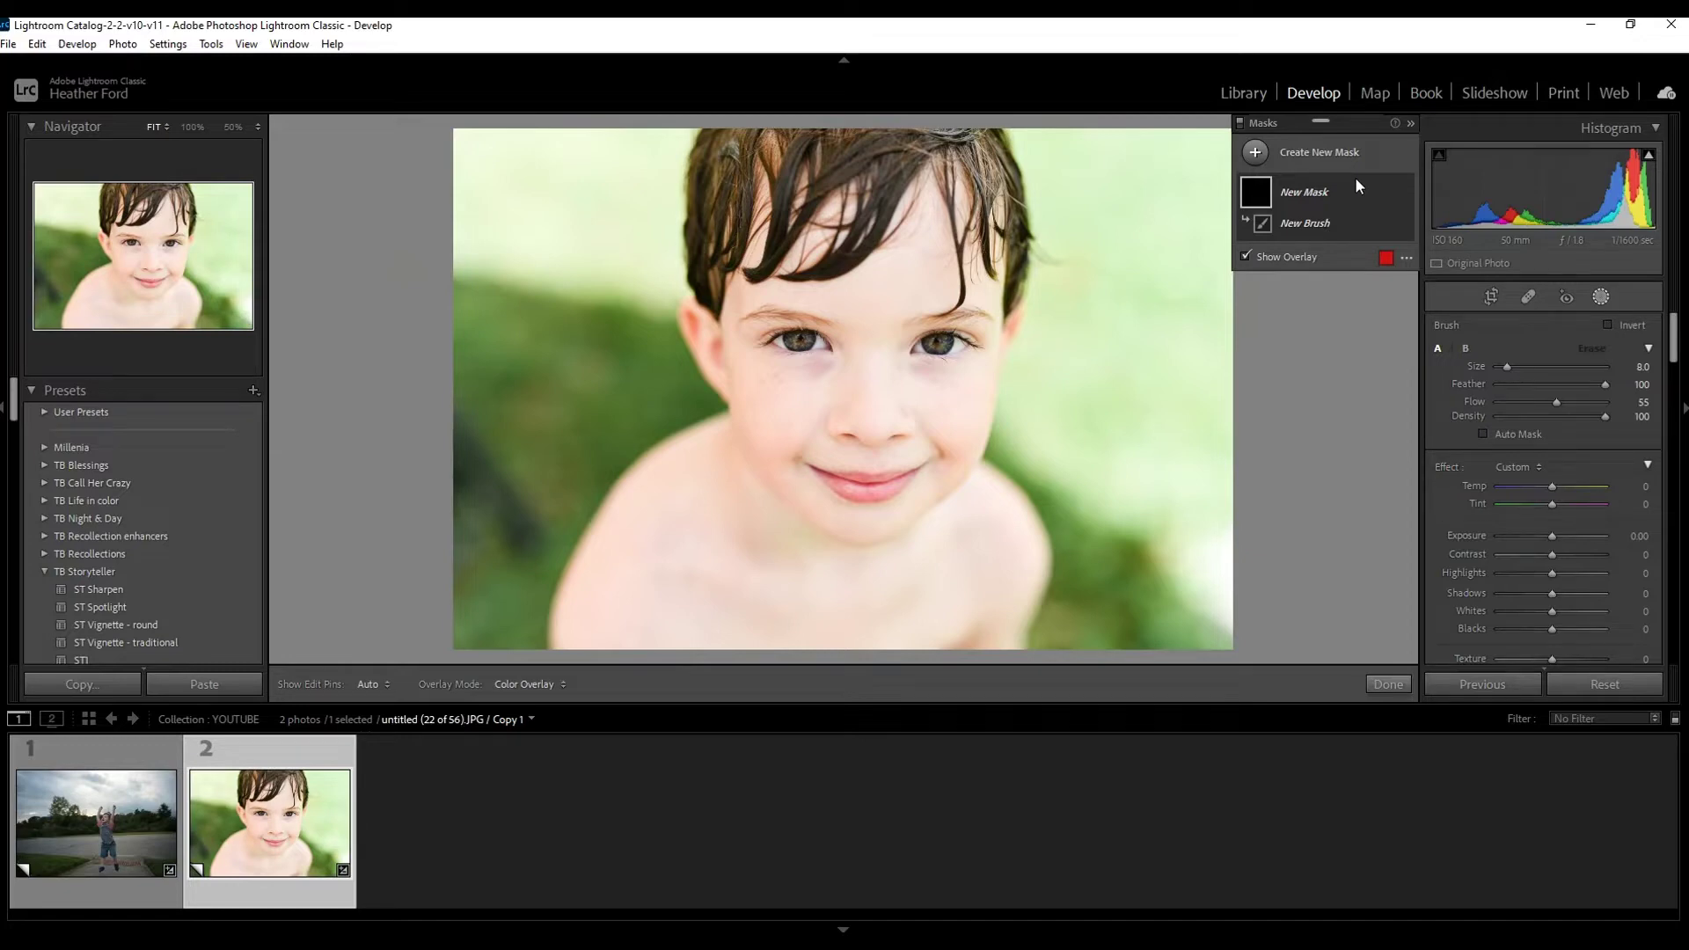
- Zoom to 50% on the child's face and center the view on both eyes
{"action": "left_click", "coordinate": [897, 338]}
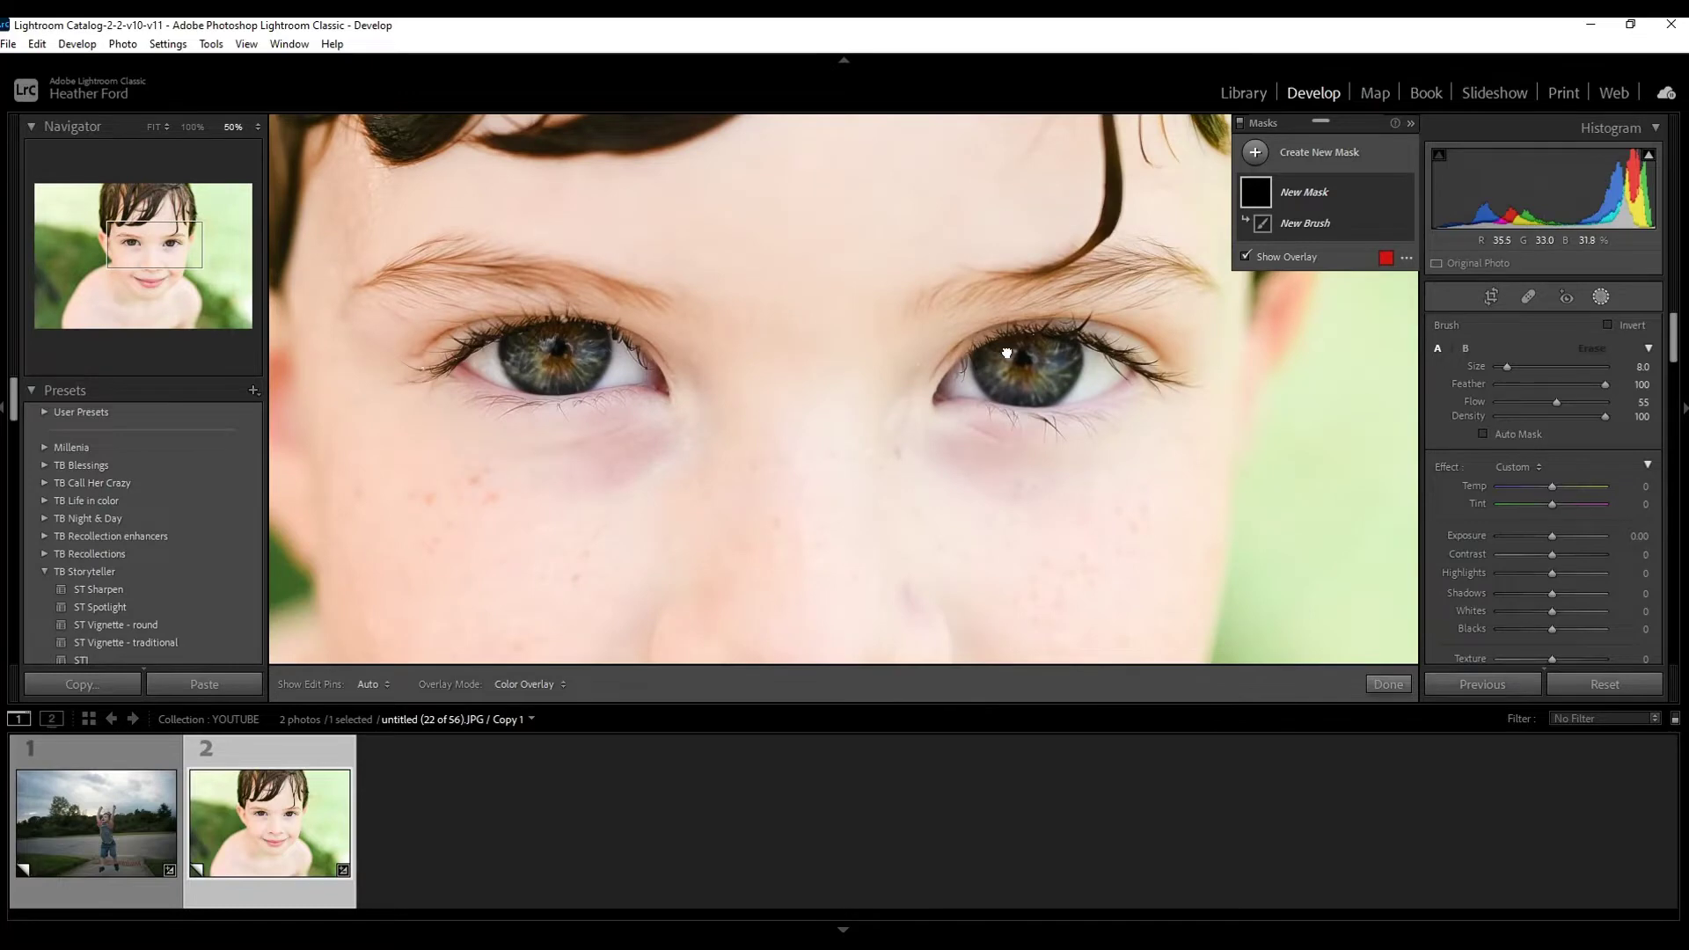
{"action": "left_click_drag", "start_coordinate": [1006, 354], "coordinate": [942, 404]}
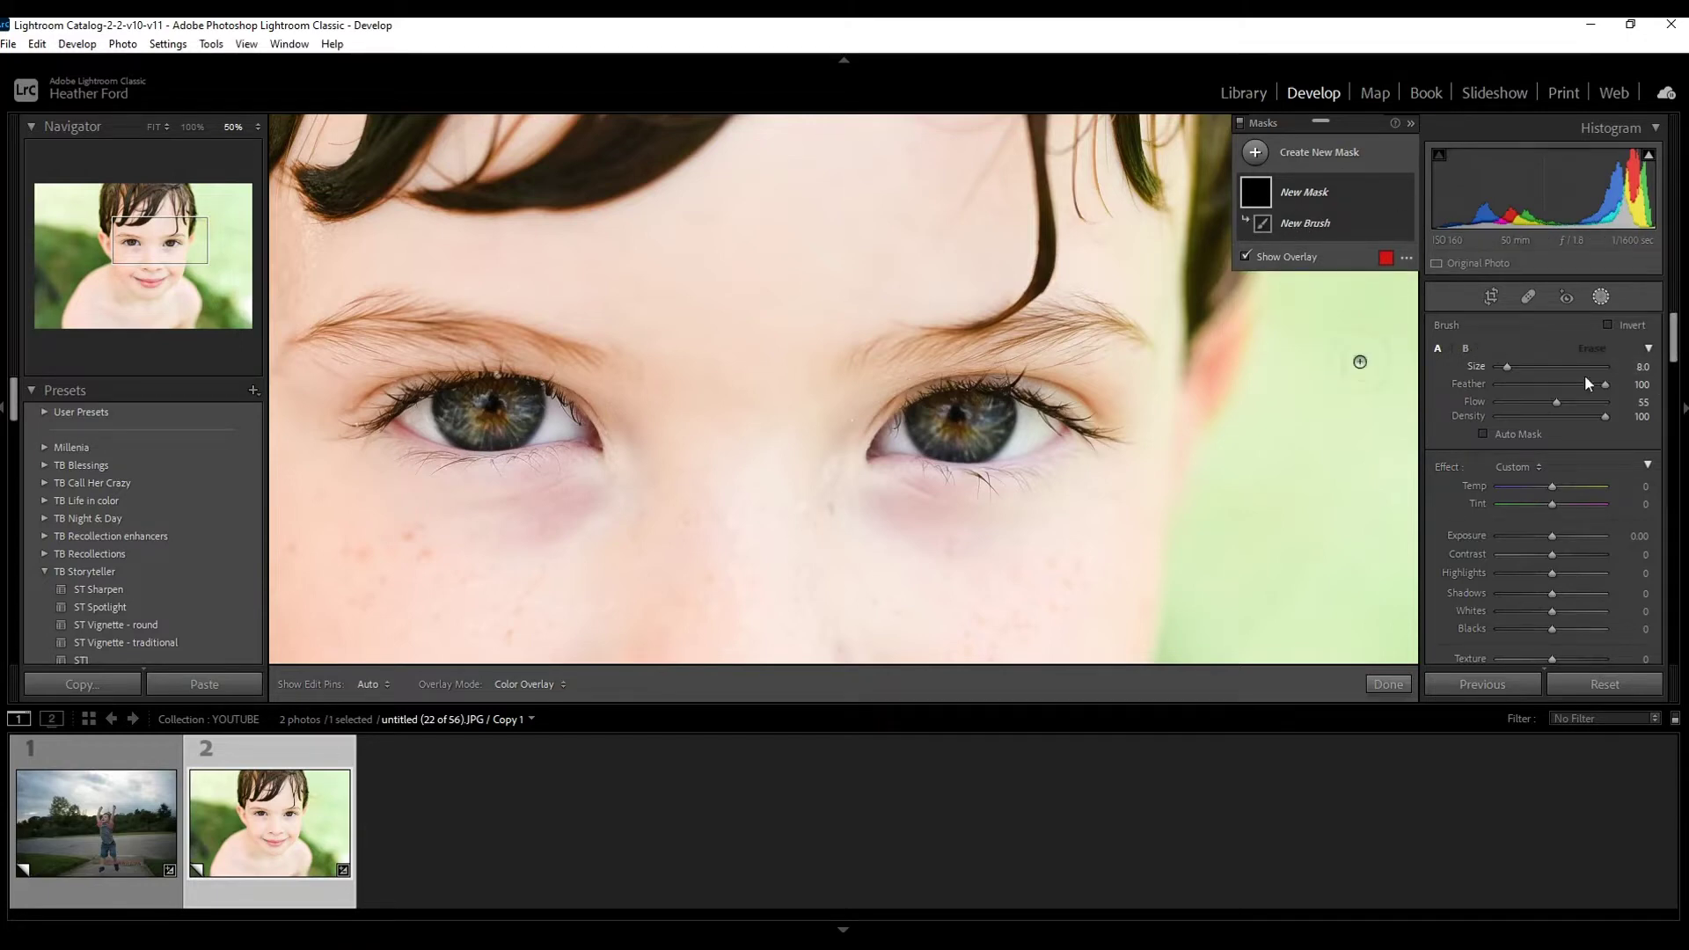
- Set the brush mask's Exposure to 0.64 and enlarge the brush size
{"action": "mouse_move", "coordinate": [1674, 338]}
{"action": "left_mouse_down"}
{"action": "mouse_move", "coordinate": [1675, 374]}
{"action": "mouse_move", "coordinate": [1676, 333]}
{"action": "left_mouse_up"}
{"action": "left_click_drag", "start_coordinate": [1554, 536], "coordinate": [1559, 536]}
{"action": "scroll", "coordinate": [958, 479], "scroll_direction": "down", "scroll_amount": 3}
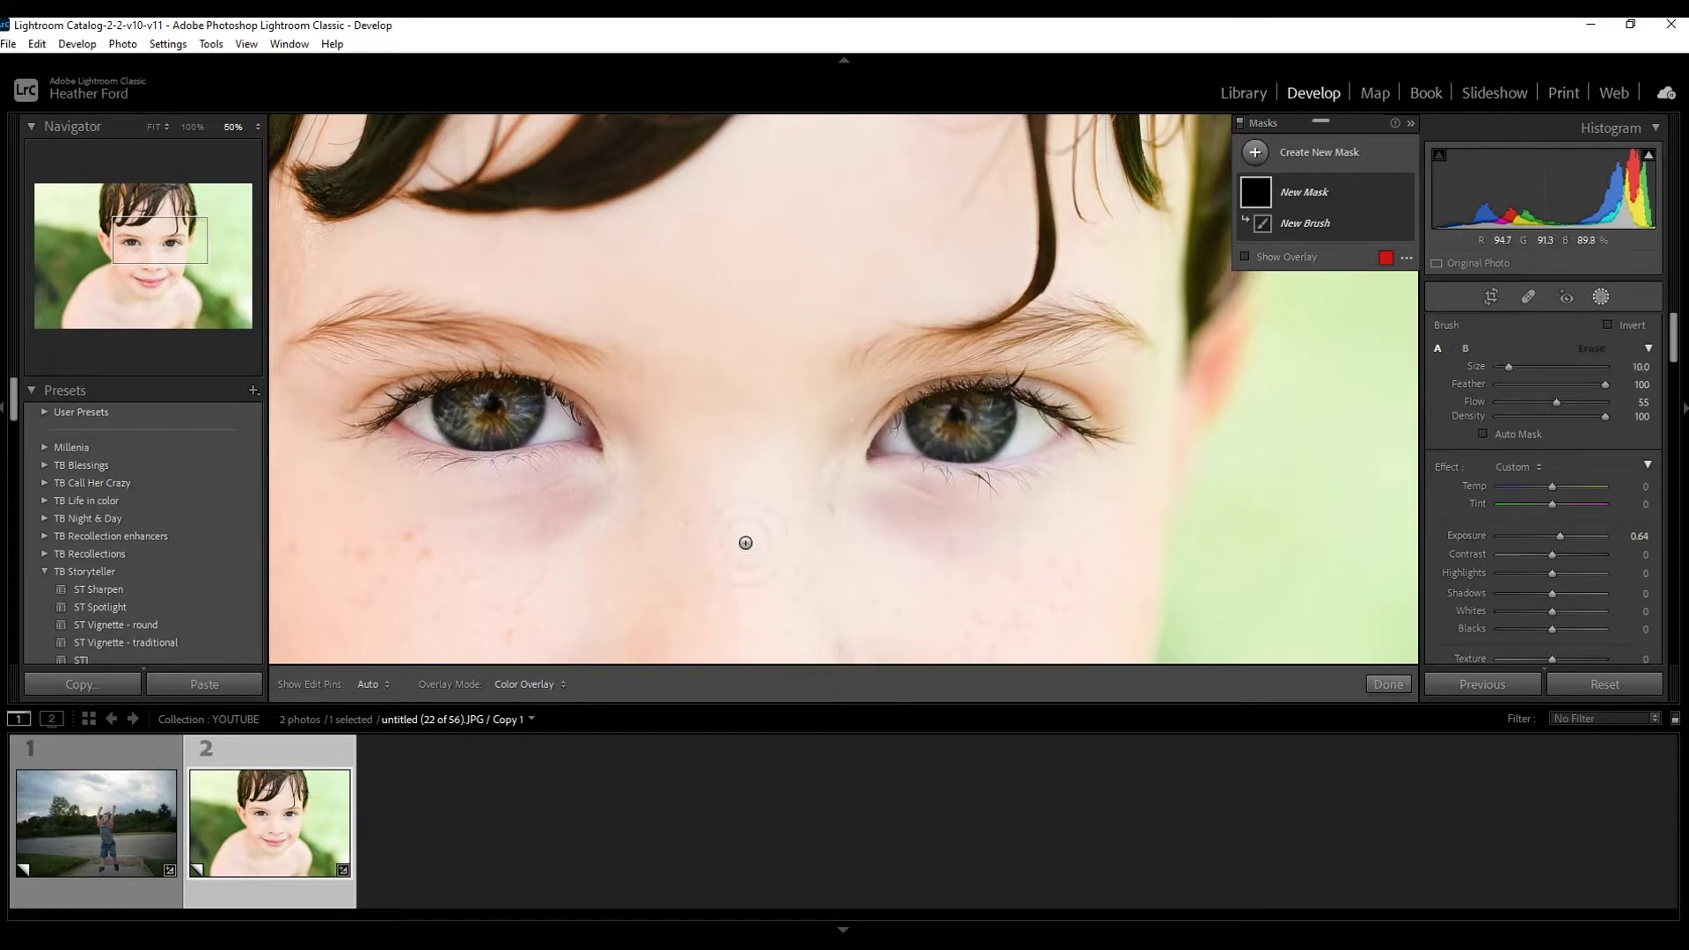
{"action": "scroll", "coordinate": [744, 536], "scroll_direction": "up", "scroll_amount": 5}
{"action": "scroll", "coordinate": [745, 536], "scroll_direction": "down", "scroll_amount": 5}
{"action": "scroll", "coordinate": [1040, 479], "scroll_direction": "down", "scroll_amount": 3}
{"action": "left_click_drag", "start_coordinate": [1511, 366], "coordinate": [1499, 368]}
{"action": "scroll", "coordinate": [939, 422], "scroll_direction": "up", "scroll_amount": 5}
{"action": "scroll", "coordinate": [939, 423], "scroll_direction": "up", "scroll_amount": 1}
- With mask pins hidden, paint the brightening over the right and left irises
{"action": "key", "text": "h"}
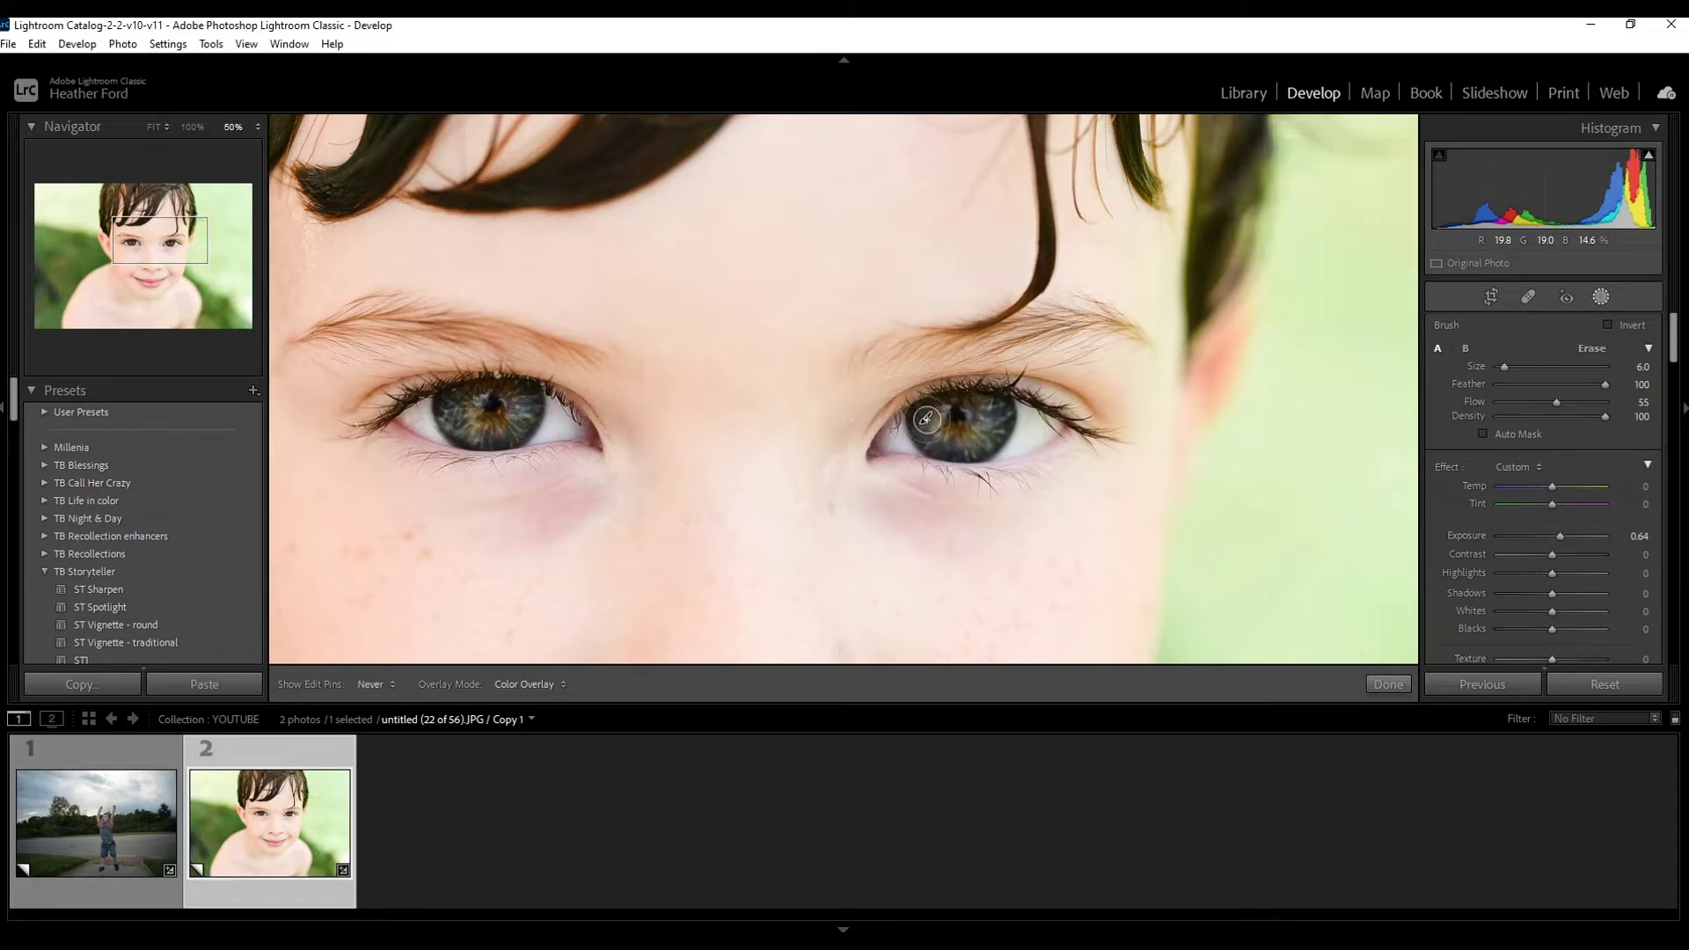
{"action": "mouse_move", "coordinate": [984, 440]}
{"action": "left_mouse_down"}
{"action": "mouse_move", "coordinate": [945, 445]}
{"action": "mouse_move", "coordinate": [922, 404]}
{"action": "mouse_move", "coordinate": [945, 438]}
{"action": "mouse_move", "coordinate": [988, 406]}
{"action": "mouse_move", "coordinate": [947, 416]}
{"action": "mouse_move", "coordinate": [945, 445]}
{"action": "mouse_move", "coordinate": [997, 429]}
{"action": "mouse_move", "coordinate": [999, 409]}
{"action": "mouse_move", "coordinate": [953, 446]}
{"action": "mouse_move", "coordinate": [917, 413]}
{"action": "mouse_move", "coordinate": [964, 436]}
{"action": "left_mouse_up"}
{"action": "key", "text": "h"}
{"action": "key", "text": "h"}
{"action": "mouse_move", "coordinate": [458, 416]}
{"action": "left_mouse_down"}
{"action": "mouse_move", "coordinate": [518, 405]}
{"action": "mouse_move", "coordinate": [464, 430]}
{"action": "mouse_move", "coordinate": [445, 387]}
{"action": "mouse_move", "coordinate": [488, 426]}
{"action": "mouse_move", "coordinate": [515, 383]}
{"action": "mouse_move", "coordinate": [515, 428]}
{"action": "mouse_move", "coordinate": [473, 417]}
{"action": "mouse_move", "coordinate": [458, 388]}
{"action": "mouse_move", "coordinate": [486, 434]}
{"action": "mouse_move", "coordinate": [520, 404]}
{"action": "mouse_move", "coordinate": [457, 414]}
{"action": "left_mouse_up"}
{"action": "key", "text": "h"}
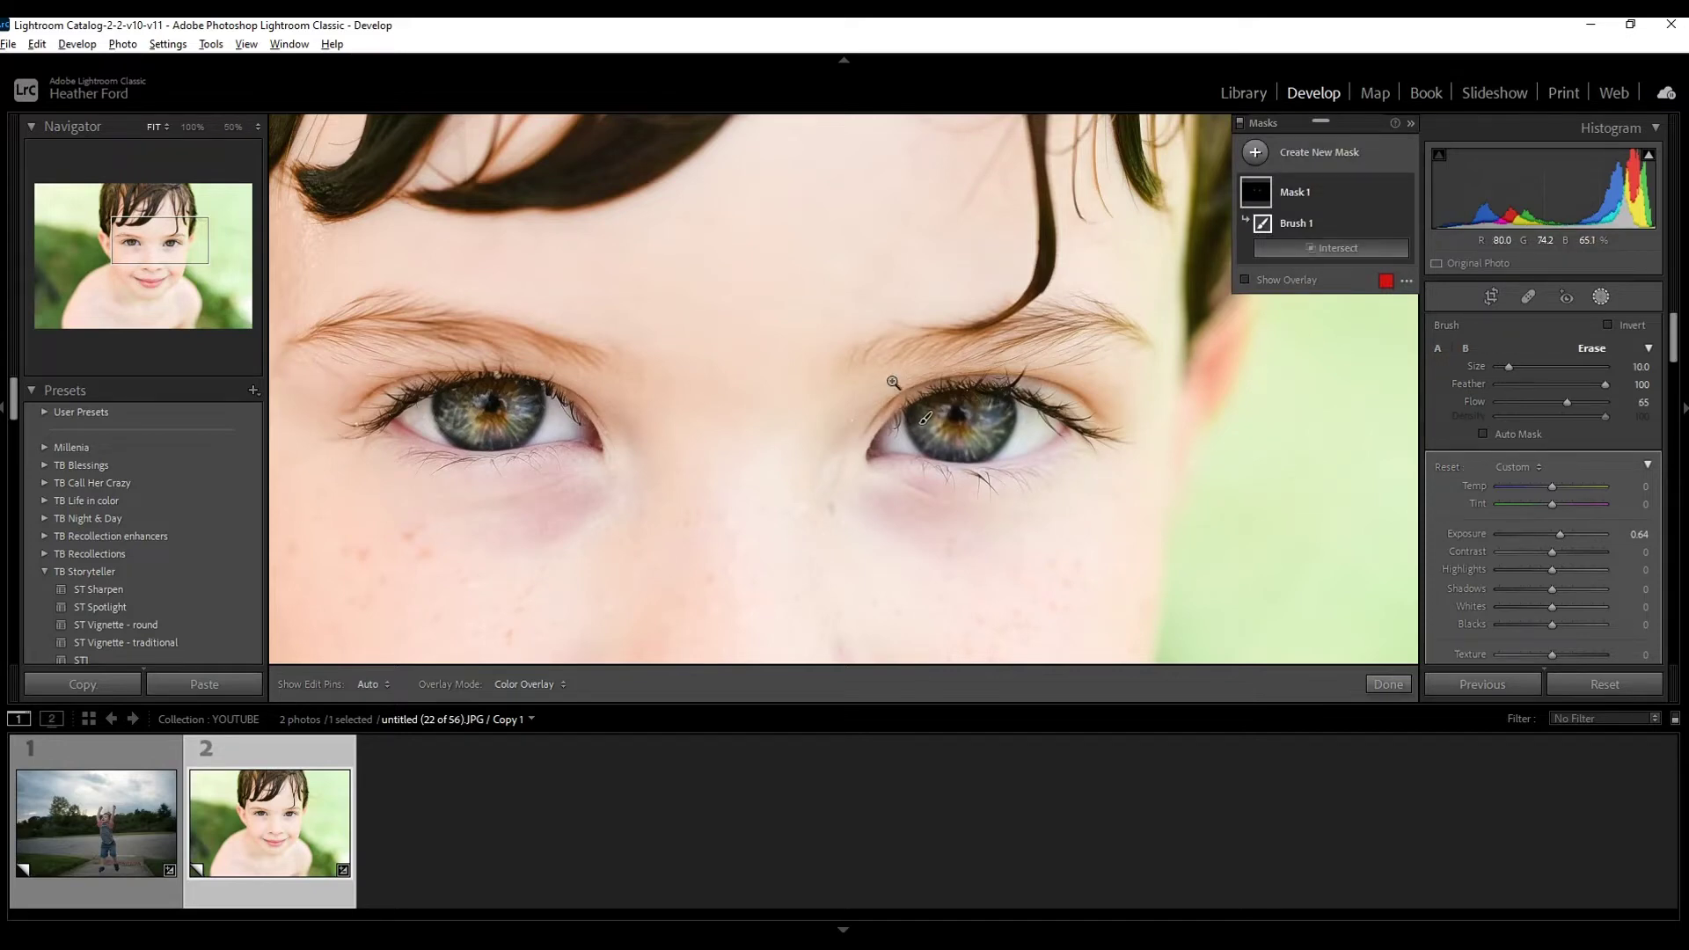
- Compare Fit and 50% views while lowering Brush 1's exposure through 0.37 to 0.23
{"action": "key", "text": "z"}
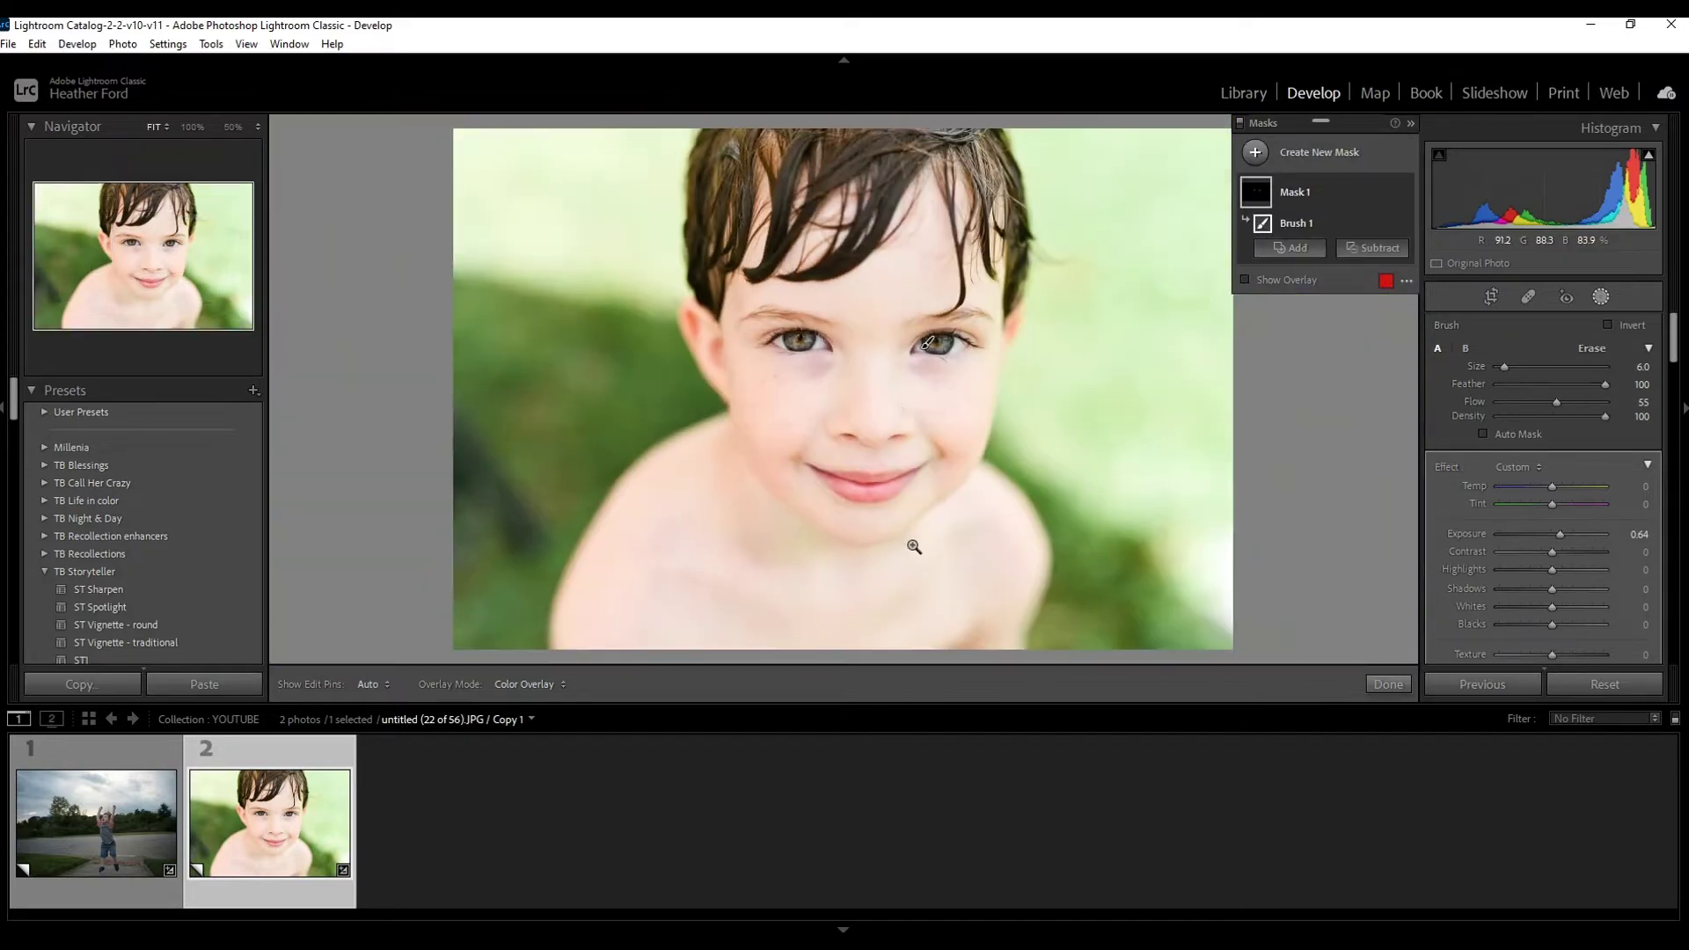
{"action": "left_click", "coordinate": [852, 339]}
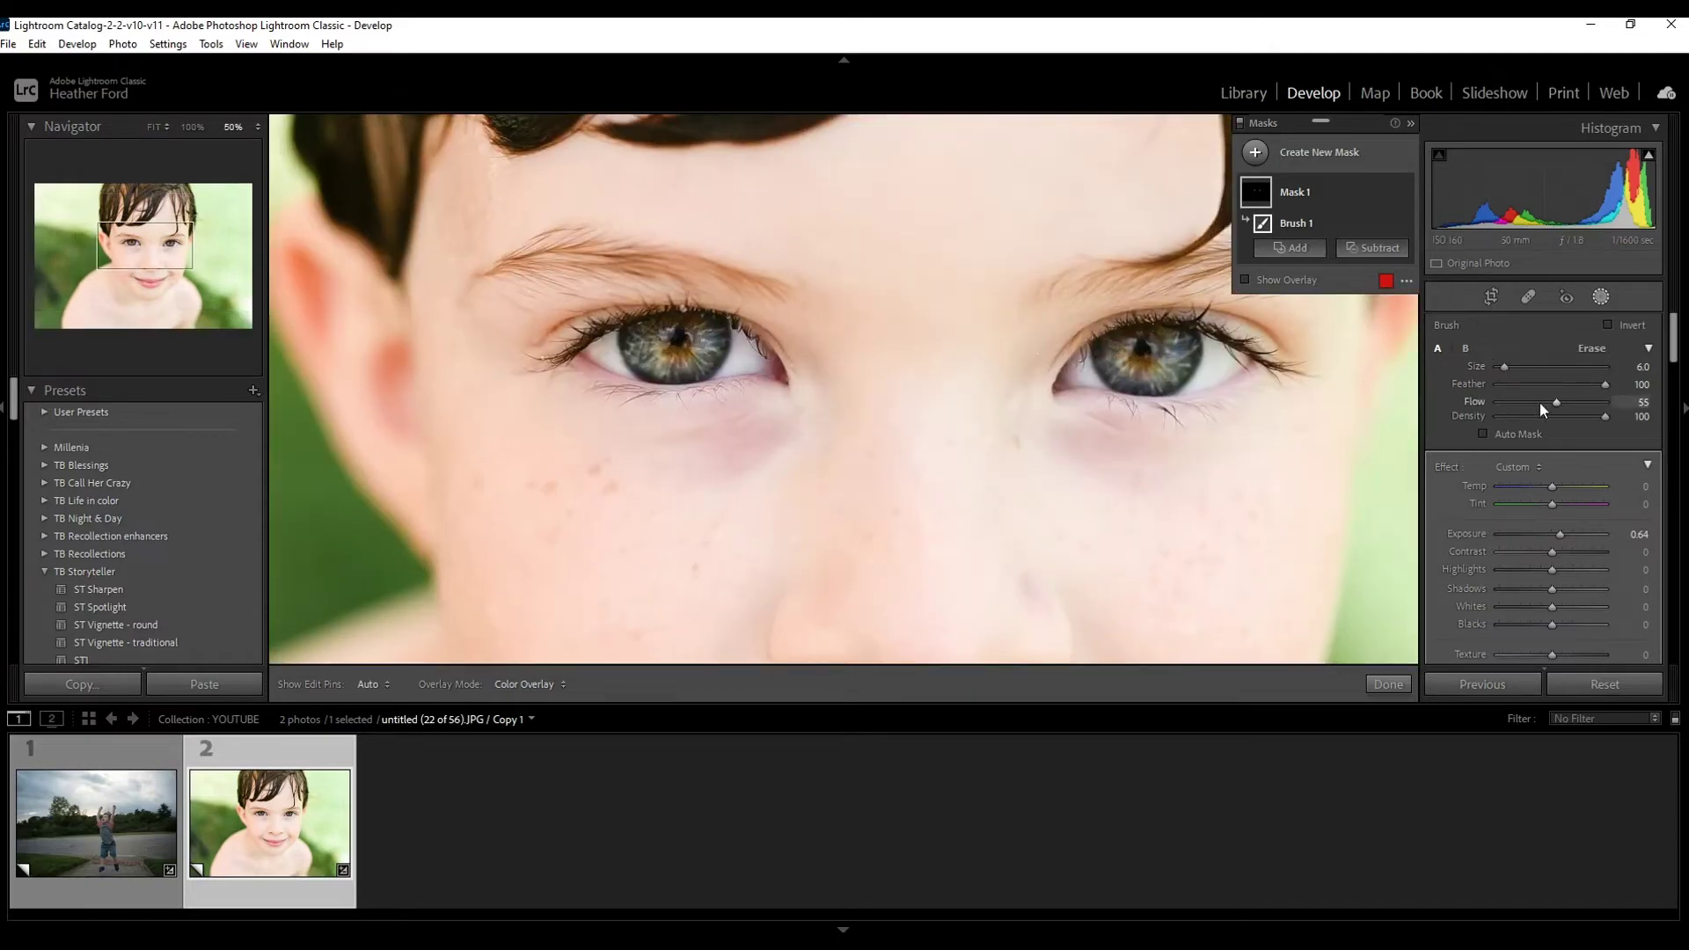
{"action": "left_click_drag", "start_coordinate": [1562, 535], "coordinate": [1559, 536]}
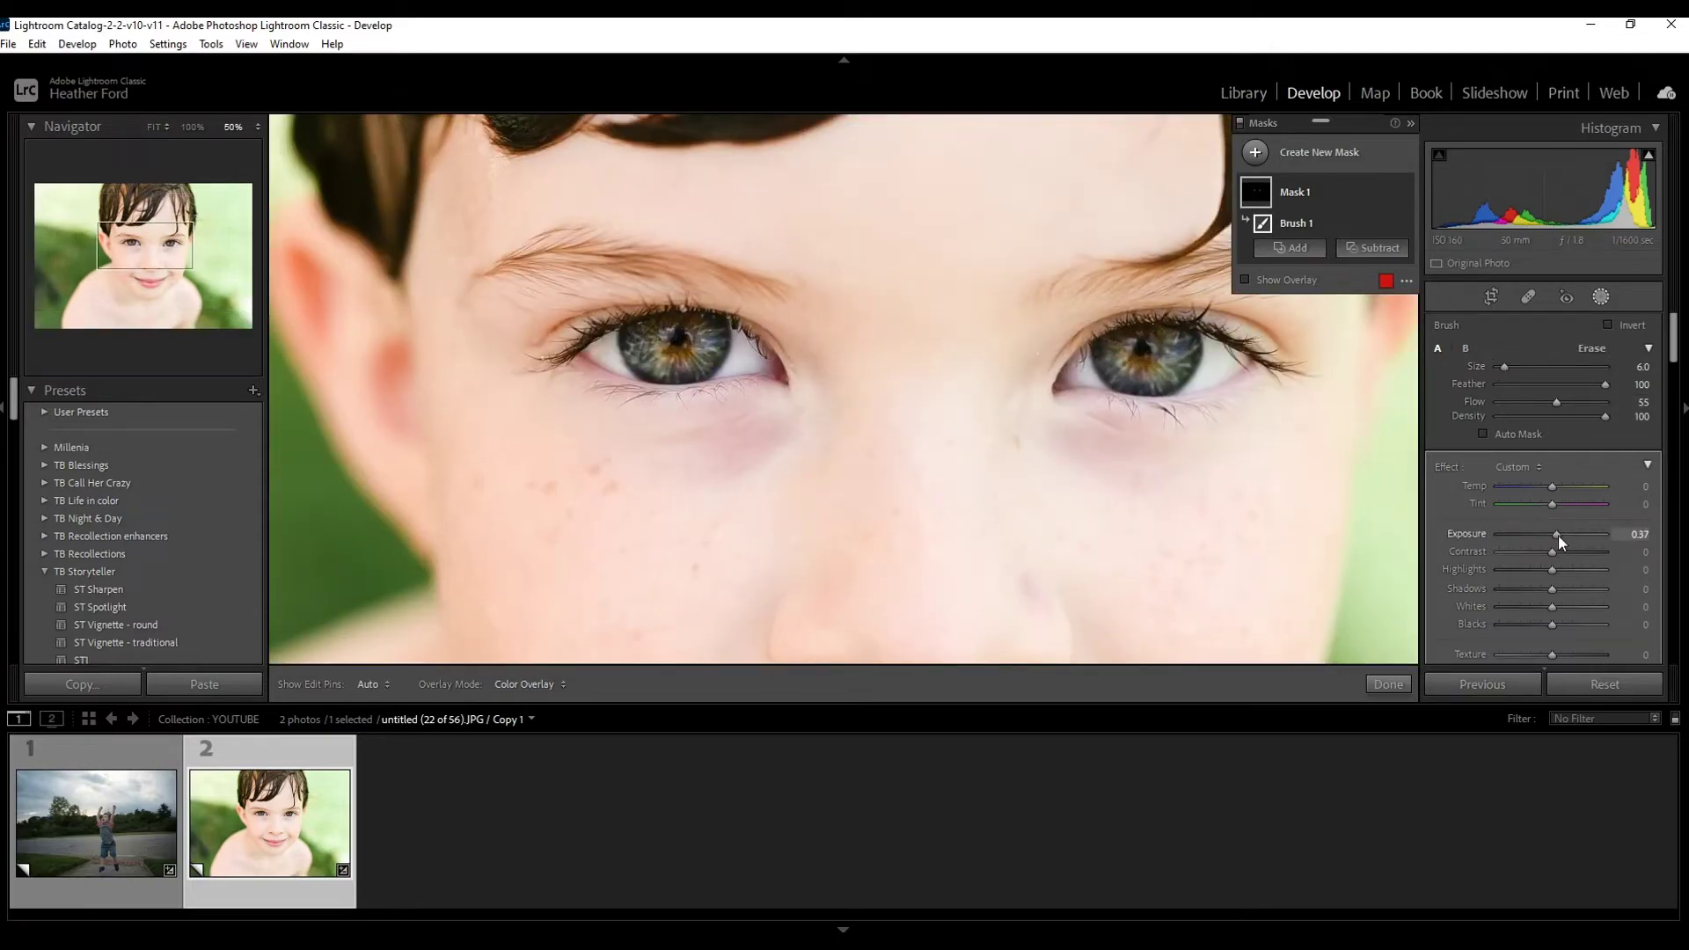
{"action": "key", "text": "alt"}
{"action": "left_click", "coordinate": [958, 369]}
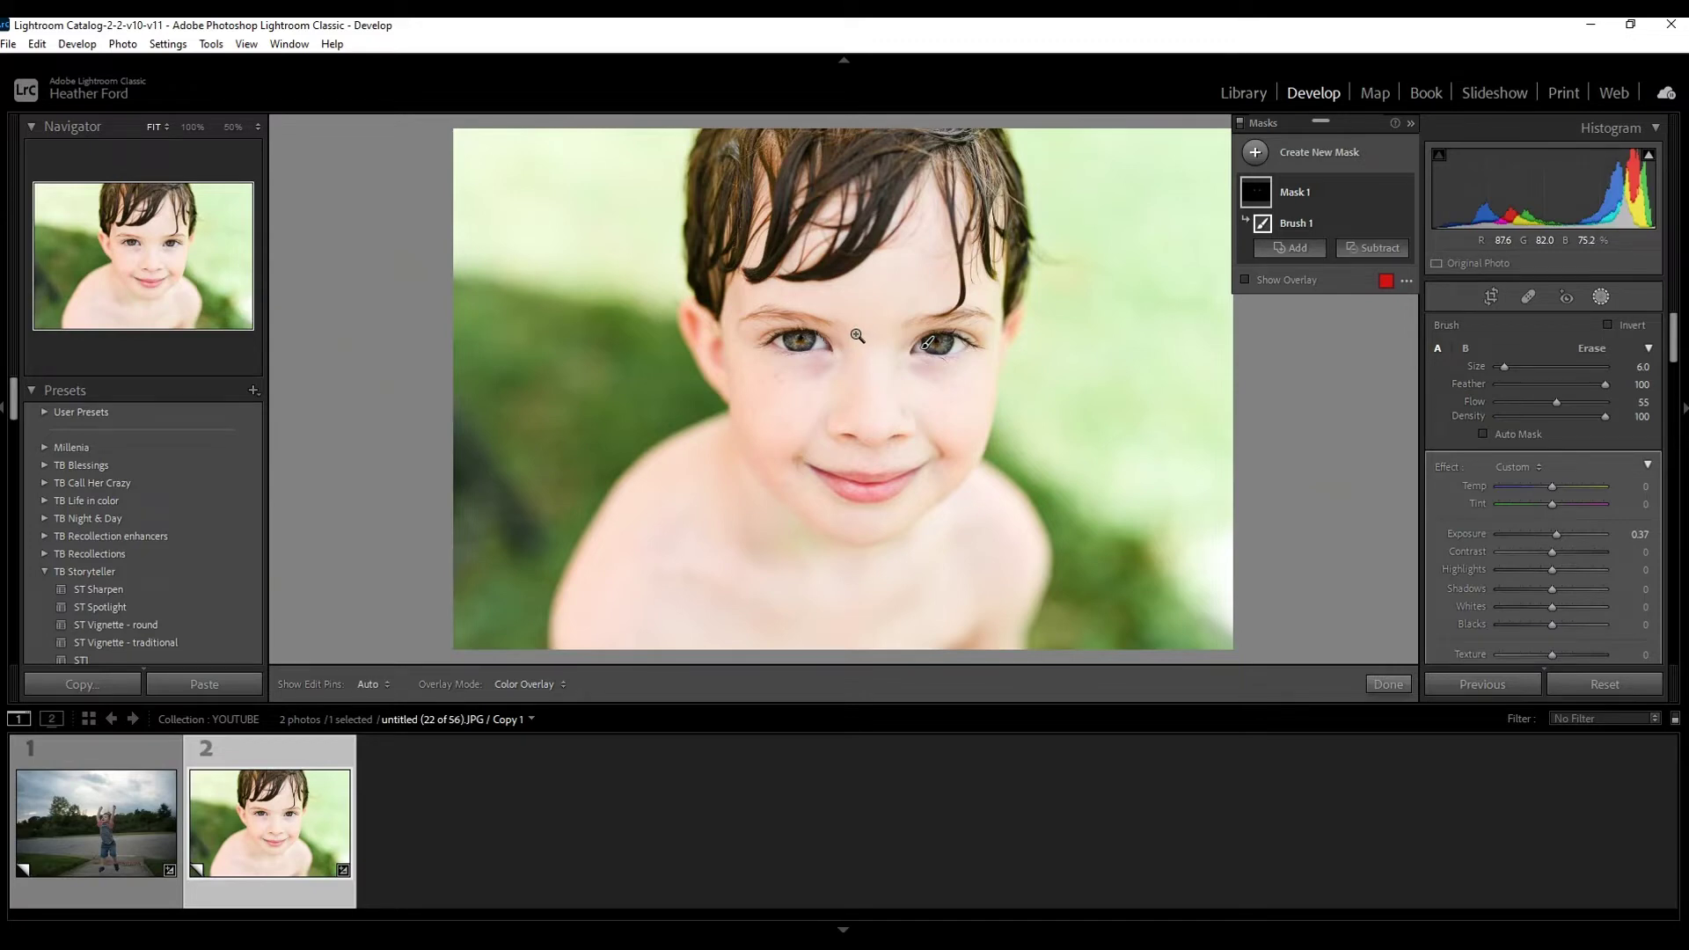
{"action": "left_click", "coordinate": [858, 343]}
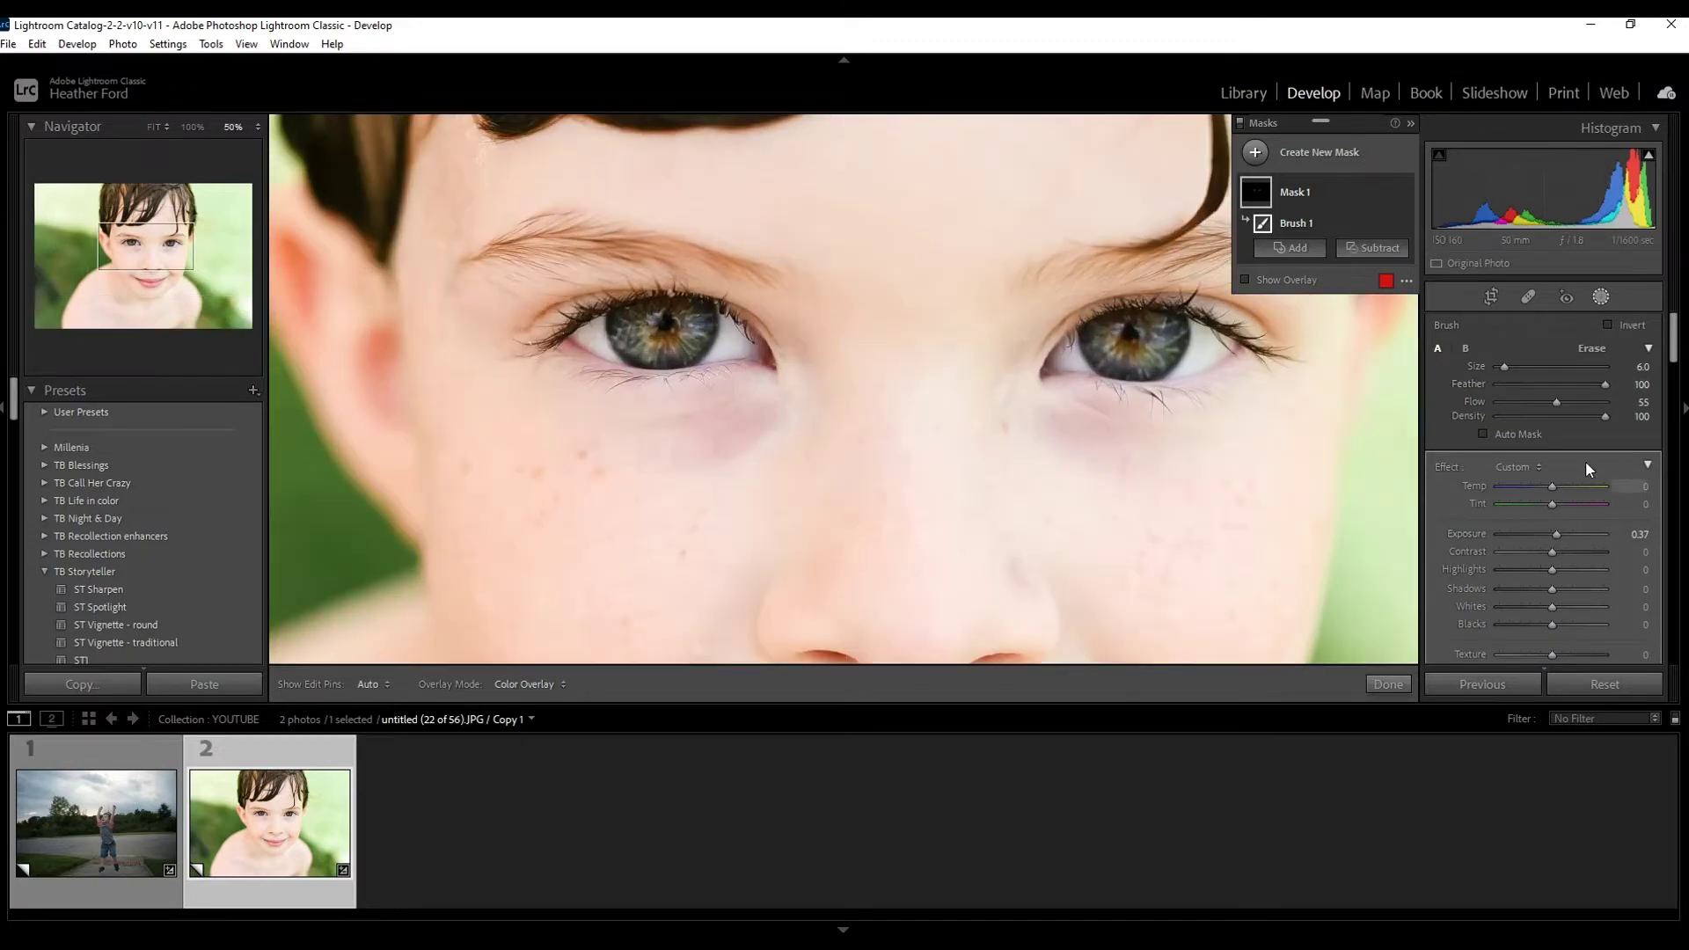
{"action": "left_click_drag", "start_coordinate": [1564, 540], "coordinate": [1556, 535]}
{"action": "left_click_drag", "start_coordinate": [1555, 533], "coordinate": [1554, 533]}
{"action": "left_click_drag", "start_coordinate": [1067, 331], "coordinate": [944, 393]}
{"action": "scroll", "coordinate": [1573, 562], "scroll_direction": "down", "scroll_amount": 2}
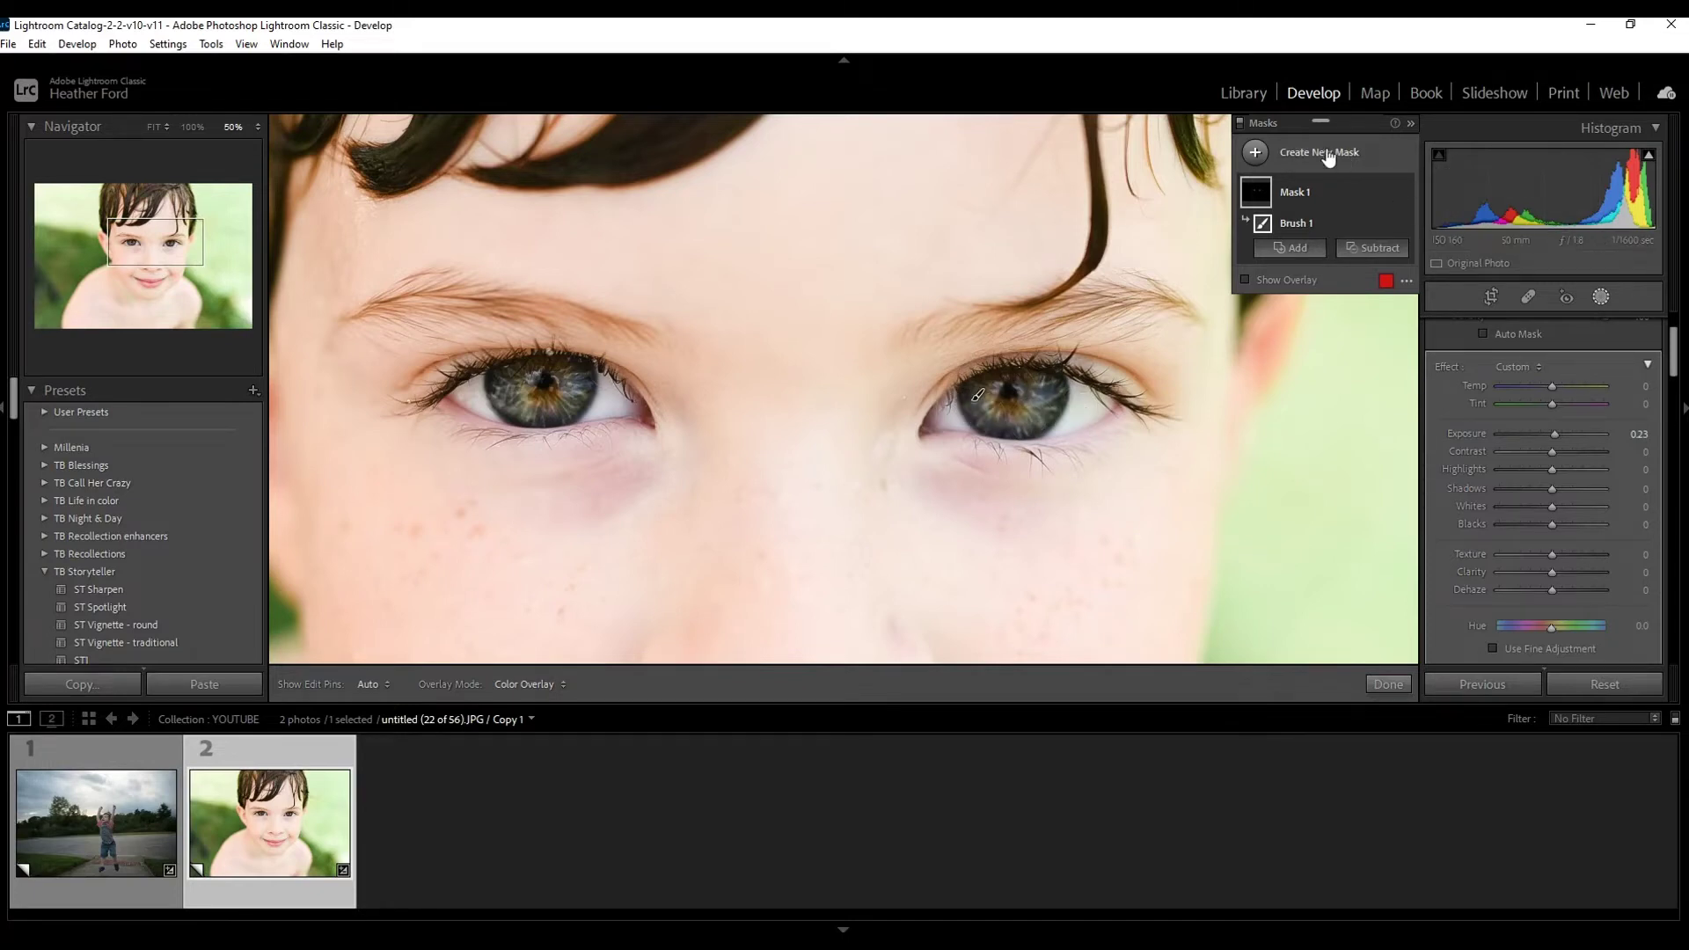
- Create a second brush mask and hide its red overlay and pins
{"action": "left_click", "coordinate": [1256, 153]}
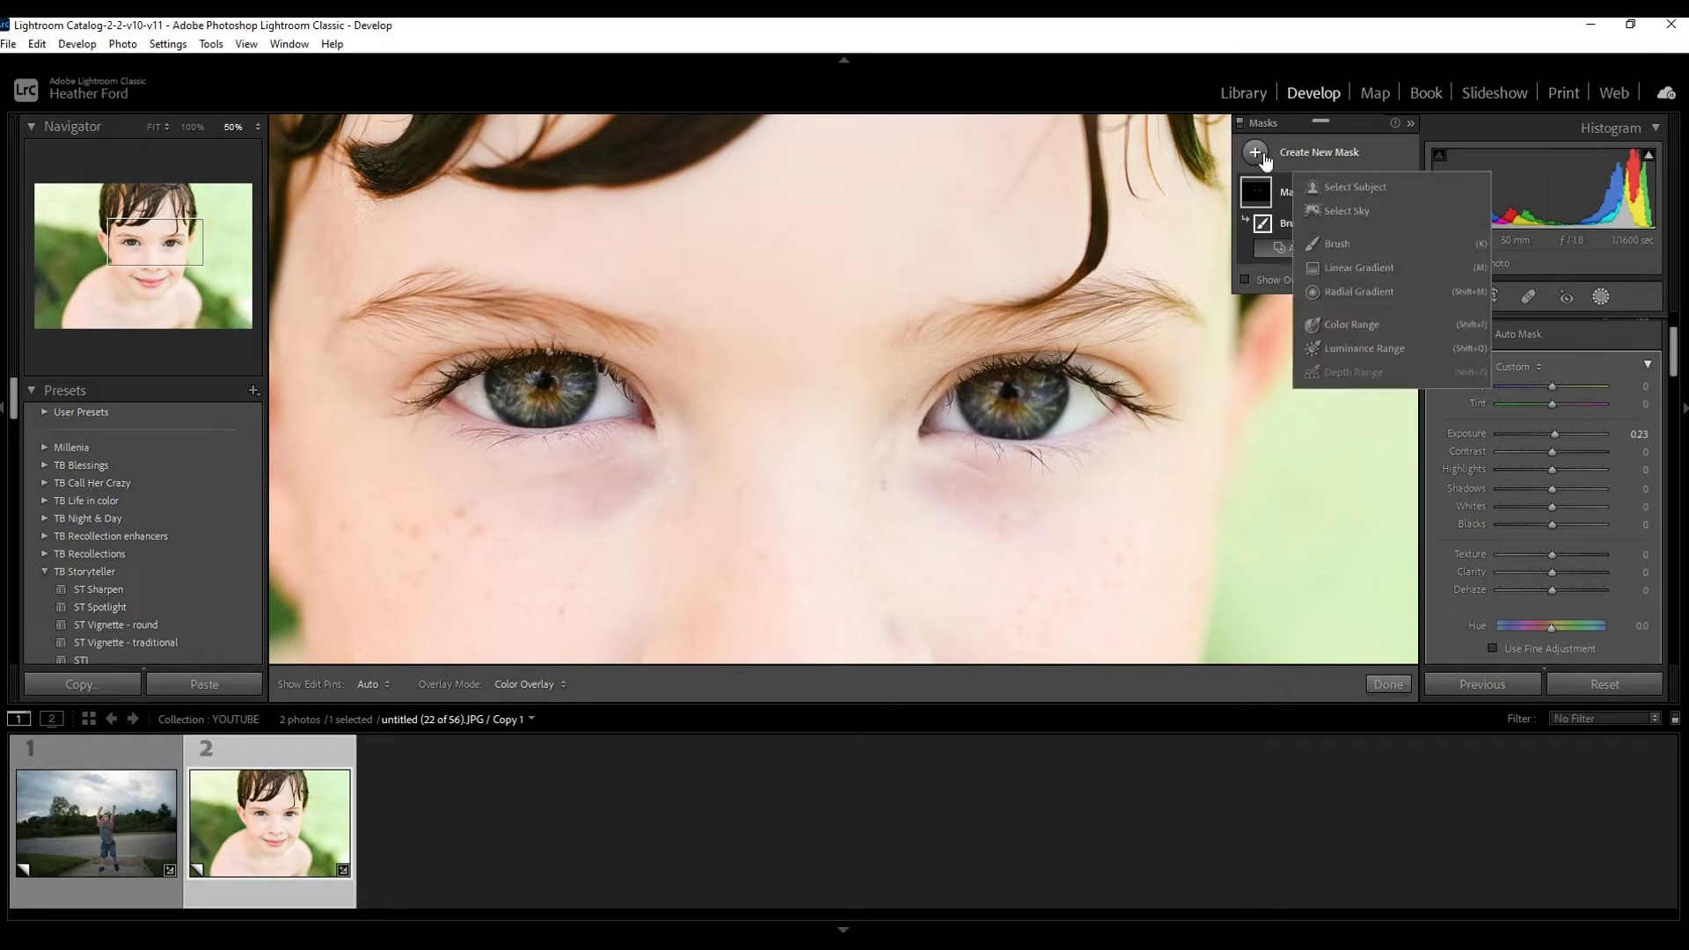
{"action": "left_click", "coordinate": [1348, 245]}
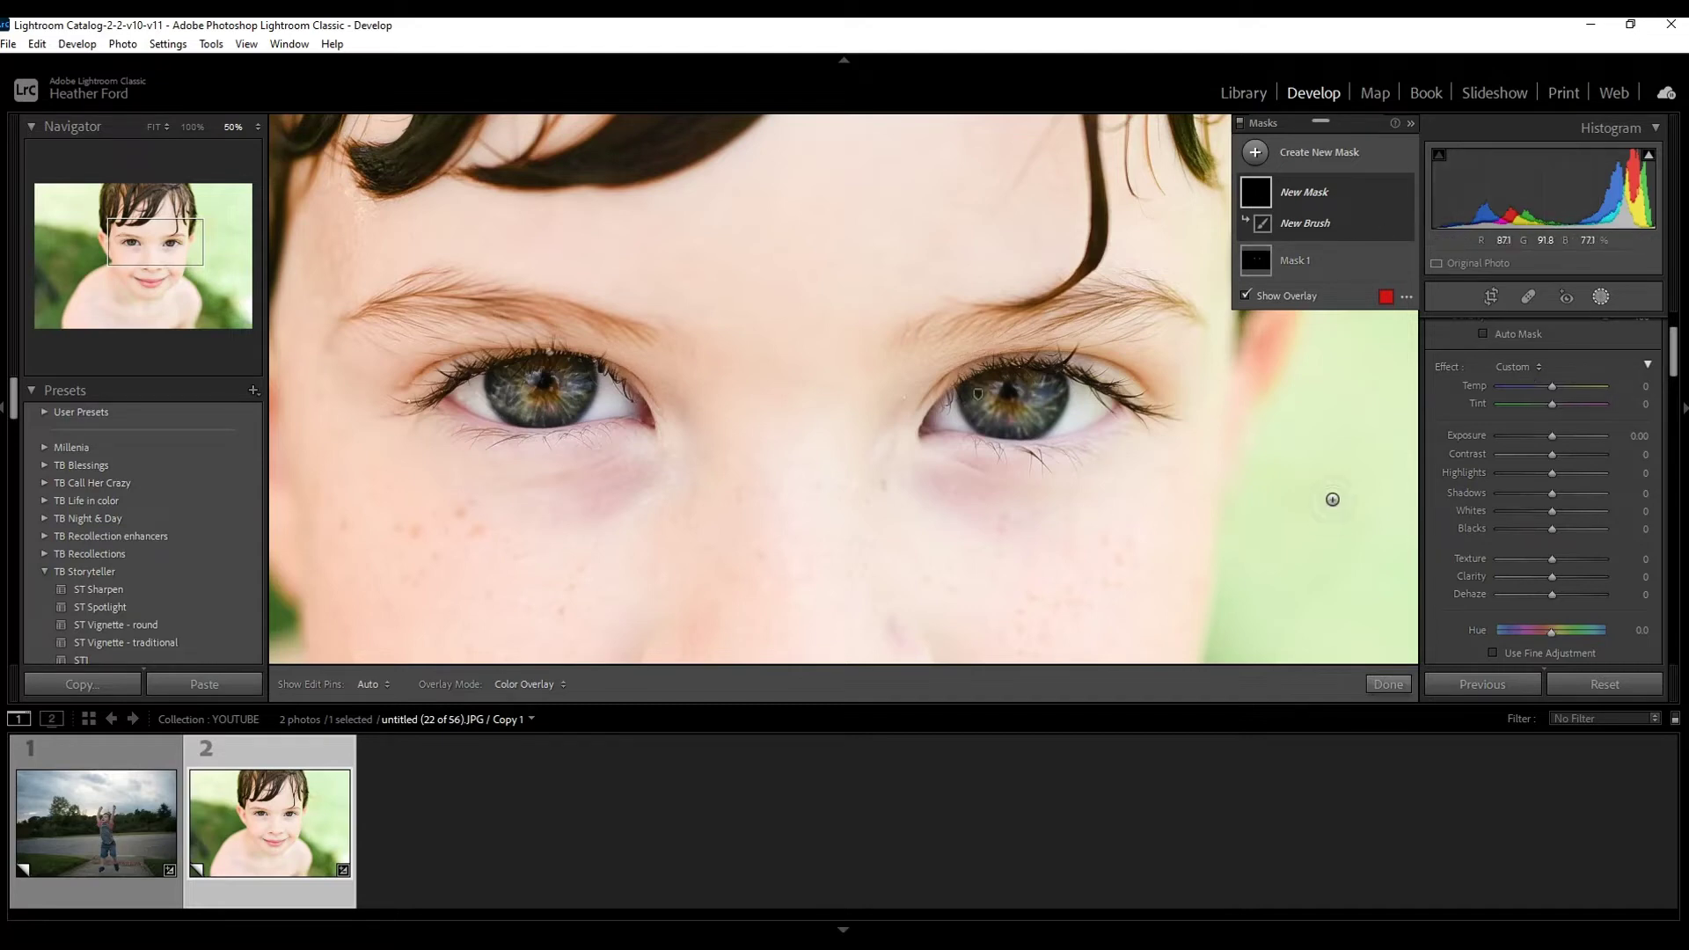
{"action": "key", "text": "o"}
{"action": "key", "text": "h"}
- Paint Clarity 14 over both irises and the left eye's upper lashes, then view the whole portrait
{"action": "mouse_move", "coordinate": [969, 402]}
{"action": "left_mouse_down"}
{"action": "mouse_move", "coordinate": [993, 430]}
{"action": "mouse_move", "coordinate": [1036, 418]}
{"action": "mouse_move", "coordinate": [1057, 375]}
{"action": "mouse_move", "coordinate": [1030, 424]}
{"action": "mouse_move", "coordinate": [984, 383]}
{"action": "mouse_move", "coordinate": [987, 417]}
{"action": "mouse_move", "coordinate": [1045, 416]}
{"action": "mouse_move", "coordinate": [1060, 380]}
{"action": "mouse_move", "coordinate": [1004, 425]}
{"action": "mouse_move", "coordinate": [981, 381]}
{"action": "mouse_move", "coordinate": [1006, 409]}
{"action": "mouse_move", "coordinate": [1039, 402]}
{"action": "left_mouse_up"}
{"action": "mouse_move", "coordinate": [515, 378]}
{"action": "left_mouse_down"}
{"action": "mouse_move", "coordinate": [573, 373]}
{"action": "mouse_move", "coordinate": [561, 406]}
{"action": "mouse_move", "coordinate": [512, 399]}
{"action": "mouse_move", "coordinate": [496, 363]}
{"action": "mouse_move", "coordinate": [570, 410]}
{"action": "mouse_move", "coordinate": [587, 372]}
{"action": "mouse_move", "coordinate": [448, 370]}
{"action": "mouse_move", "coordinate": [585, 372]}
{"action": "mouse_move", "coordinate": [627, 394]}
{"action": "left_mouse_up"}
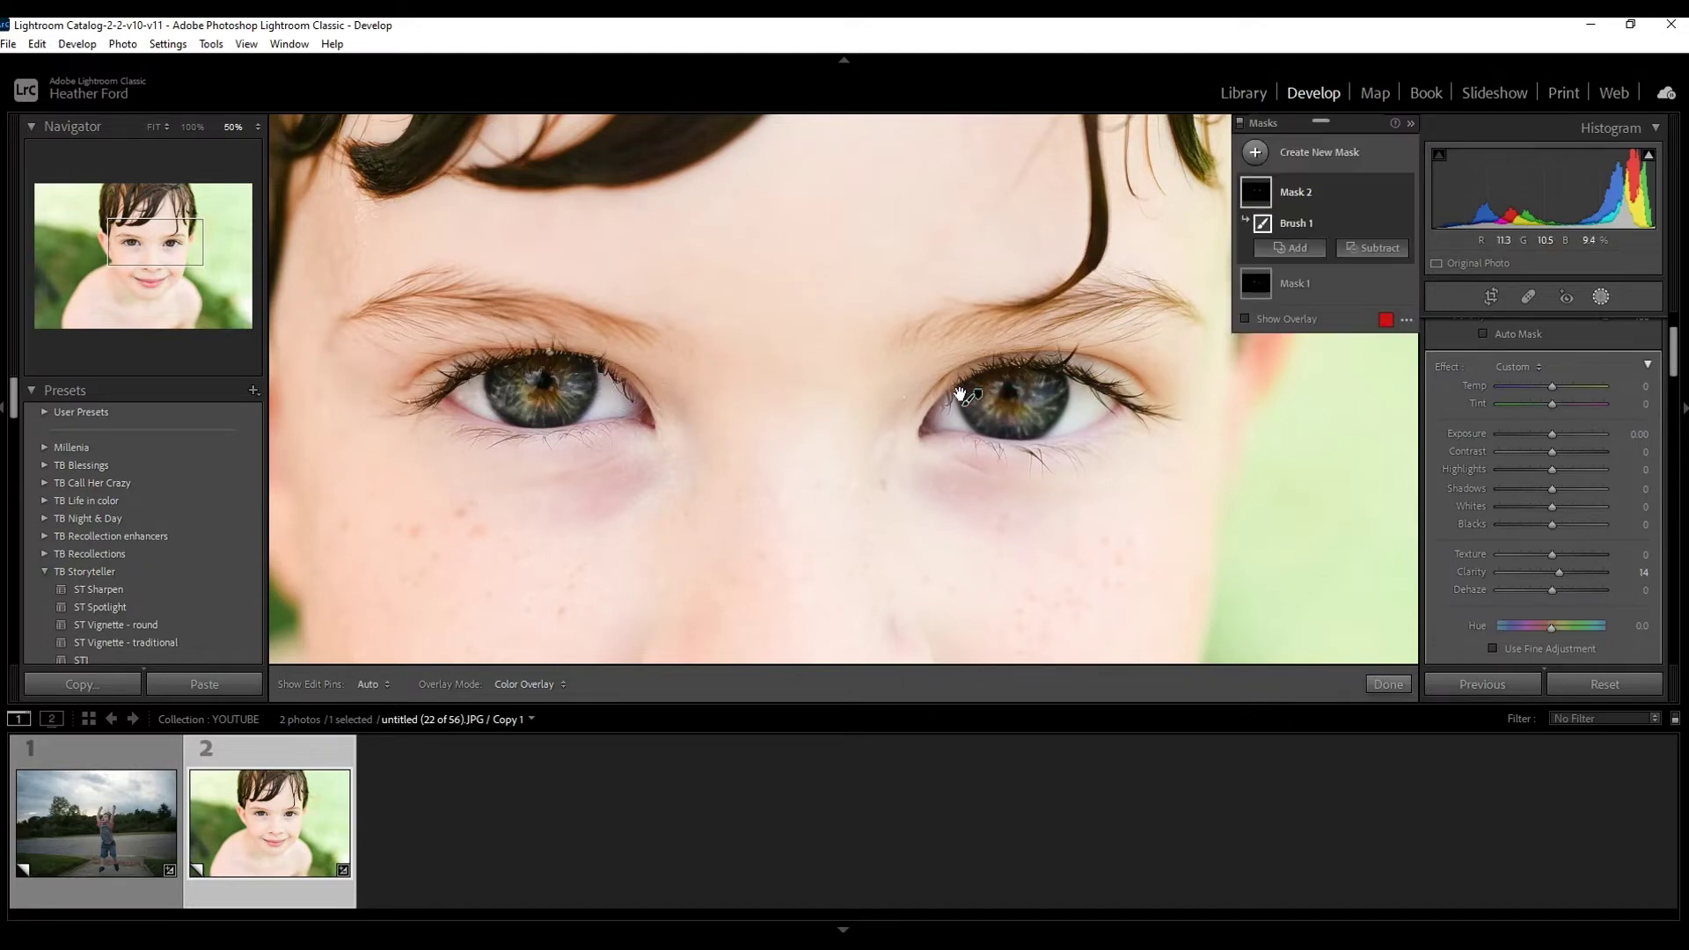
{"action": "mouse_move", "coordinate": [968, 398]}
{"action": "left_mouse_down"}
{"action": "mouse_move", "coordinate": [1013, 364]}
{"action": "mouse_move", "coordinate": [1153, 398]}
{"action": "mouse_move", "coordinate": [1014, 434]}
{"action": "left_mouse_up"}
{"action": "left_click_drag", "start_coordinate": [1134, 408], "coordinate": [1136, 409]}
{"action": "left_click_drag", "start_coordinate": [538, 430], "coordinate": [550, 431]}
{"action": "mouse_move", "coordinate": [466, 373]}
{"action": "left_mouse_down"}
{"action": "mouse_move", "coordinate": [555, 363]}
{"action": "mouse_move", "coordinate": [630, 394]}
{"action": "left_mouse_up"}
{"action": "key", "text": "z"}
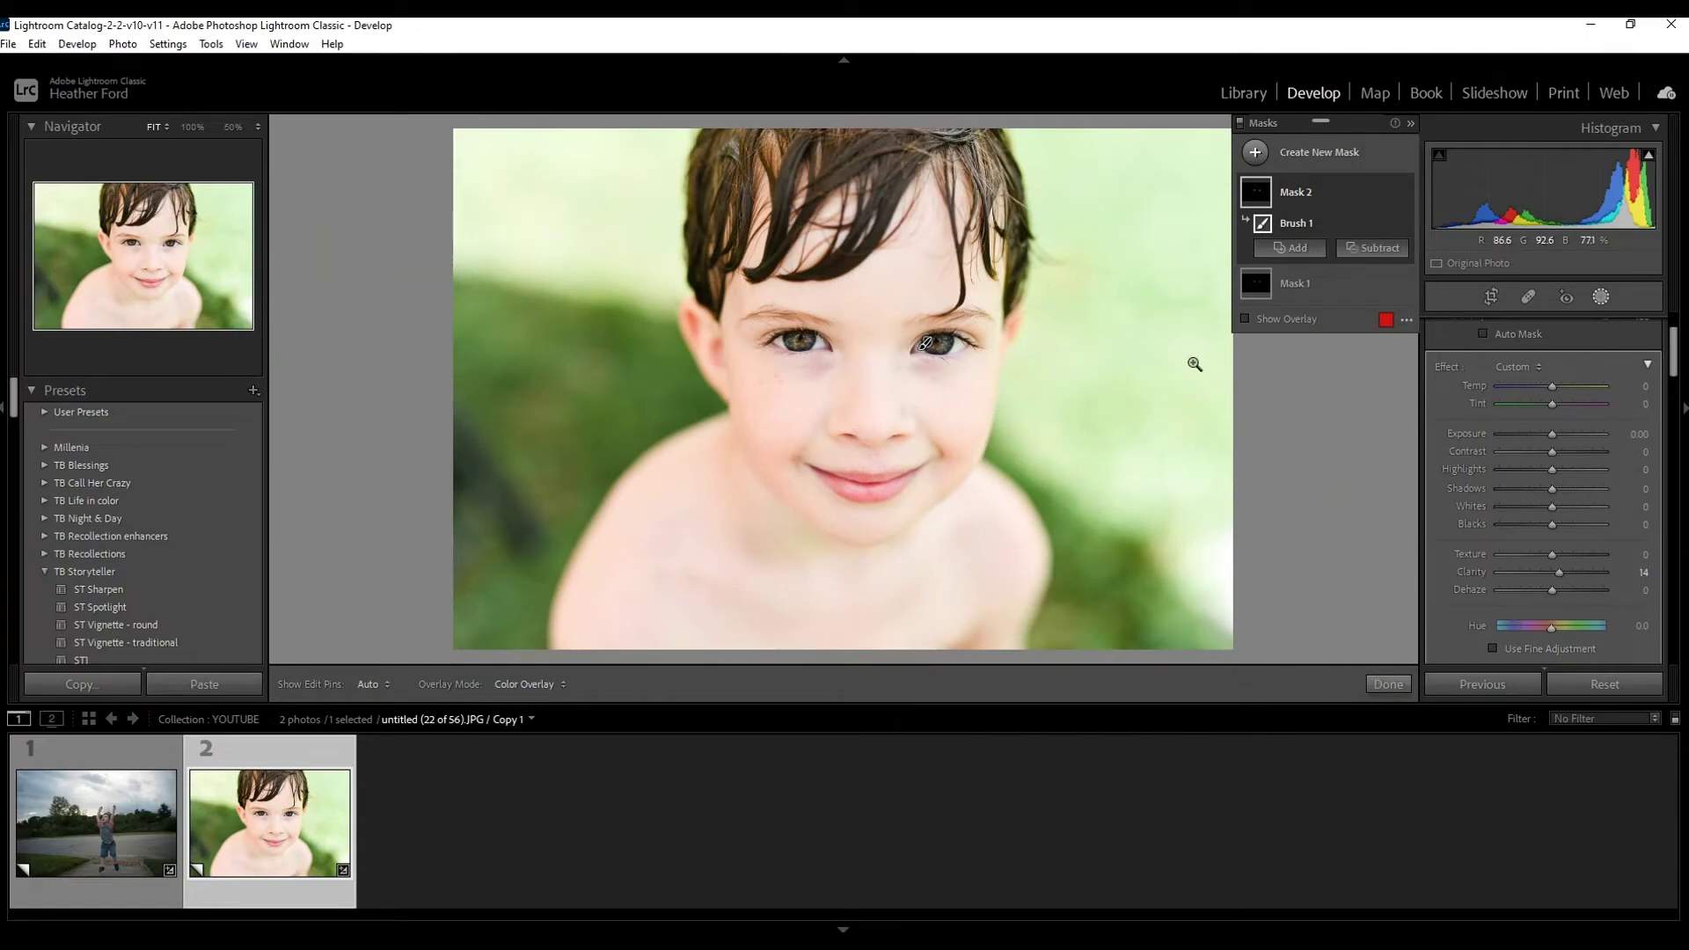
- Select Mask 1, raise its exposure to 0.44, and zoom to 50% centered on the eyes
{"action": "left_click", "coordinate": [1283, 283]}
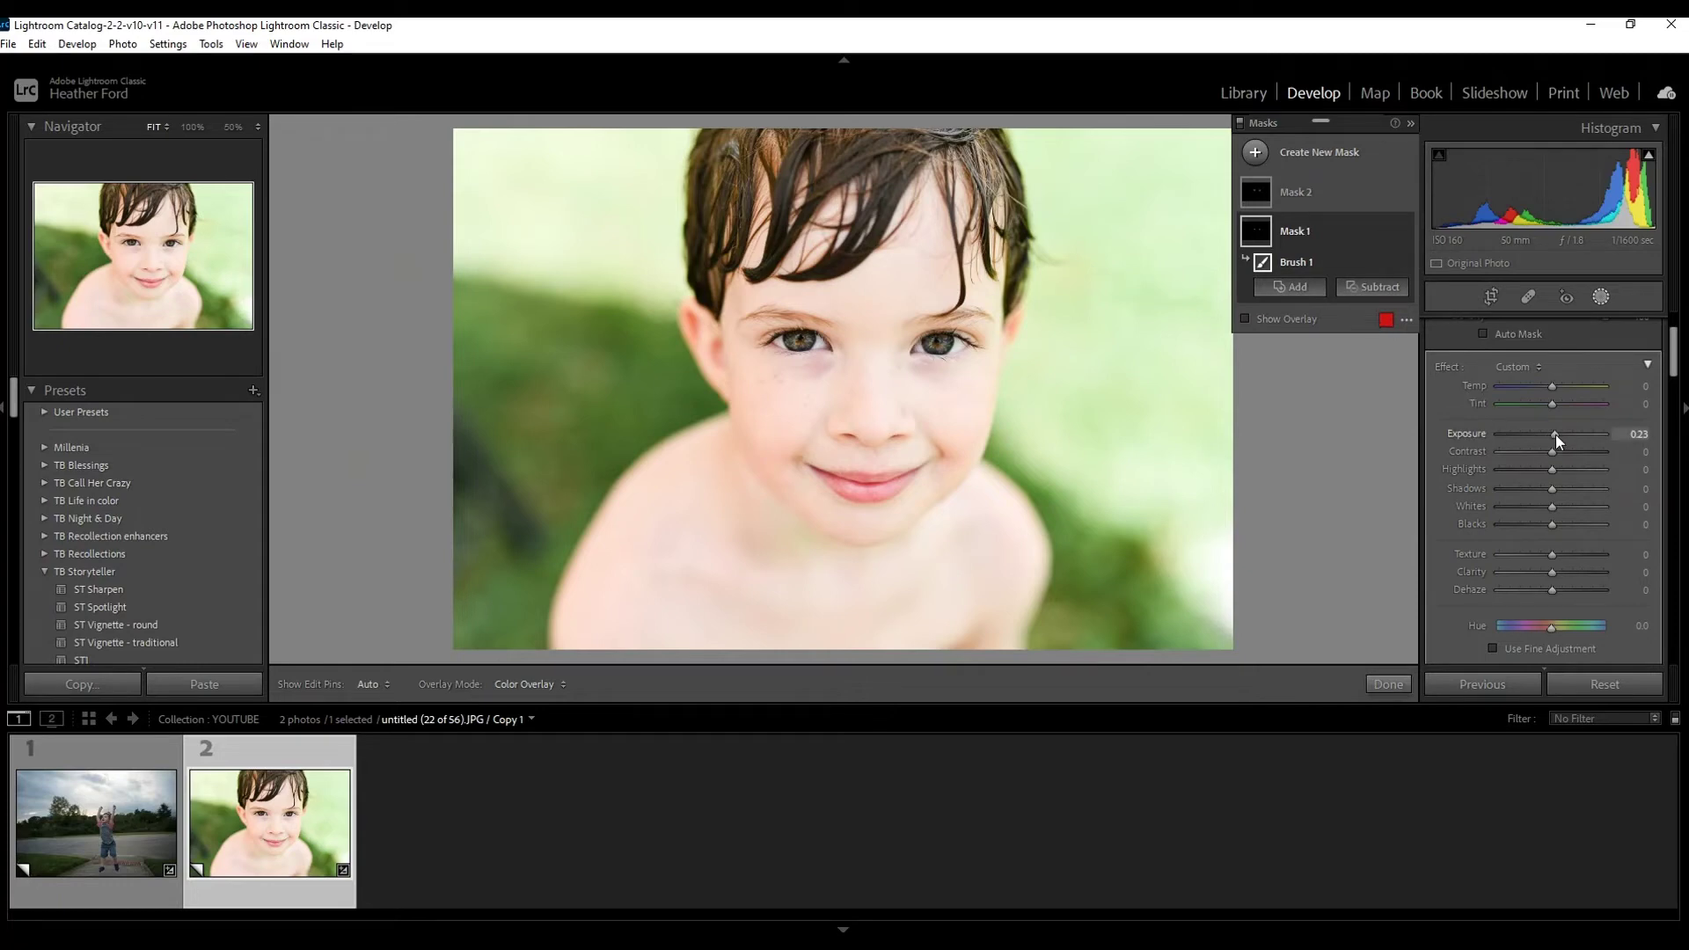
{"action": "left_click_drag", "start_coordinate": [1556, 434], "coordinate": [1557, 435]}
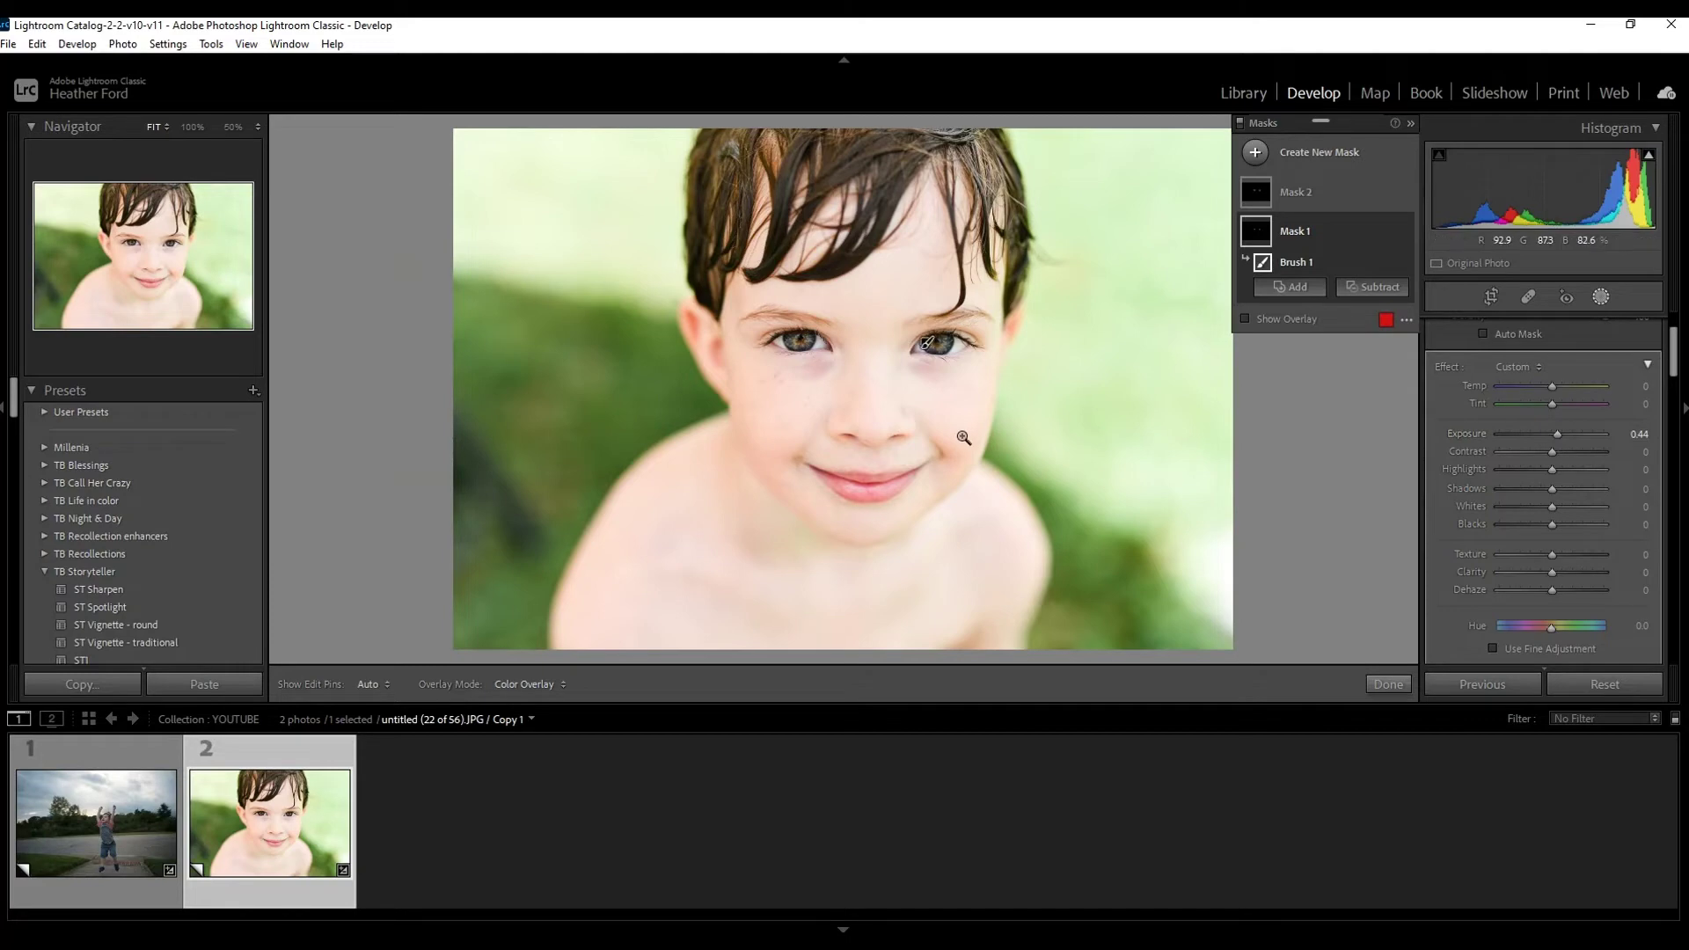
{"action": "left_click", "coordinate": [860, 344]}
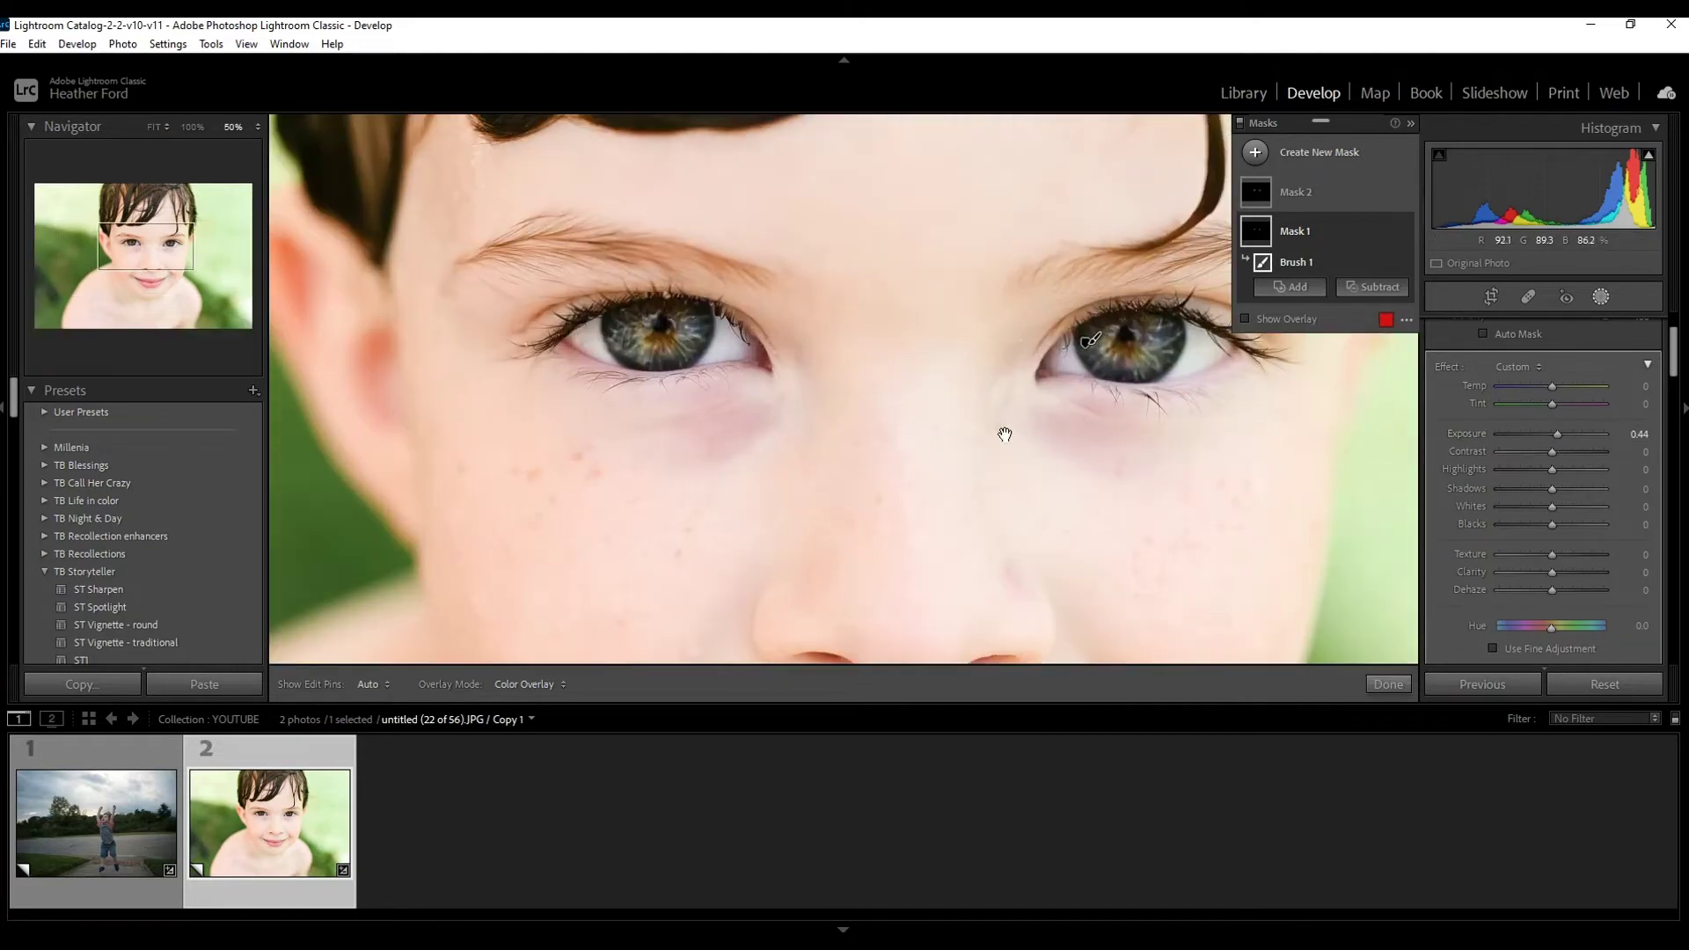
{"action": "left_click_drag", "start_coordinate": [1007, 433], "coordinate": [848, 505]}
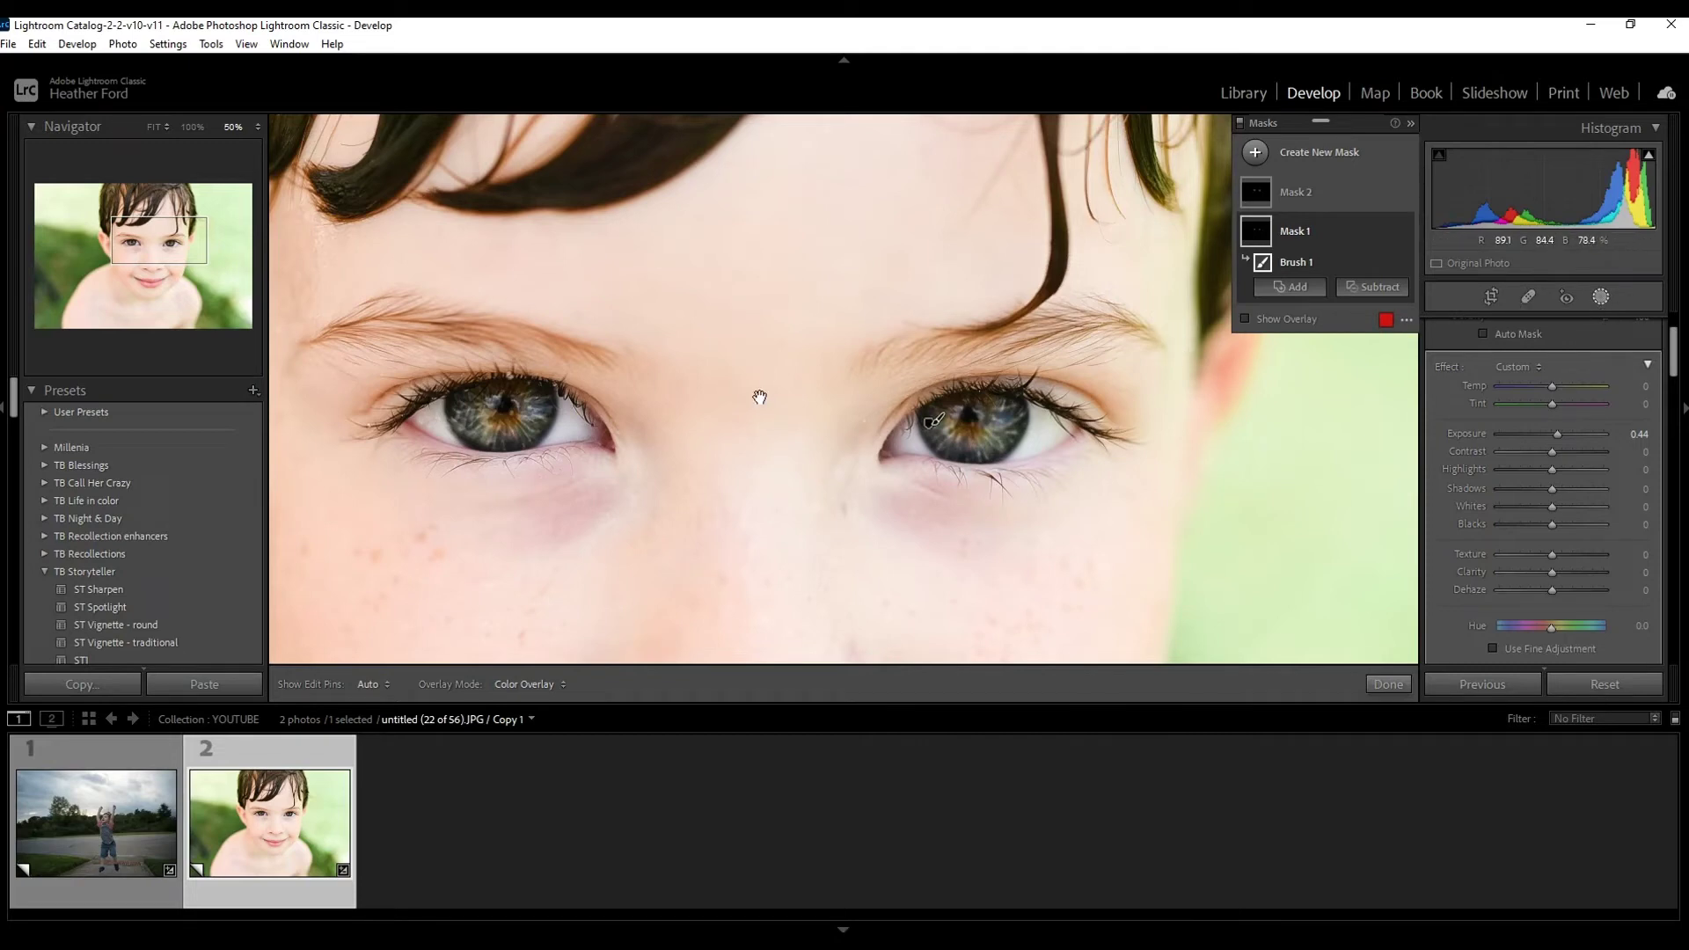
- Create a third brush mask and choose a strong blue Color tint for it
{"action": "left_click", "coordinate": [1256, 153]}
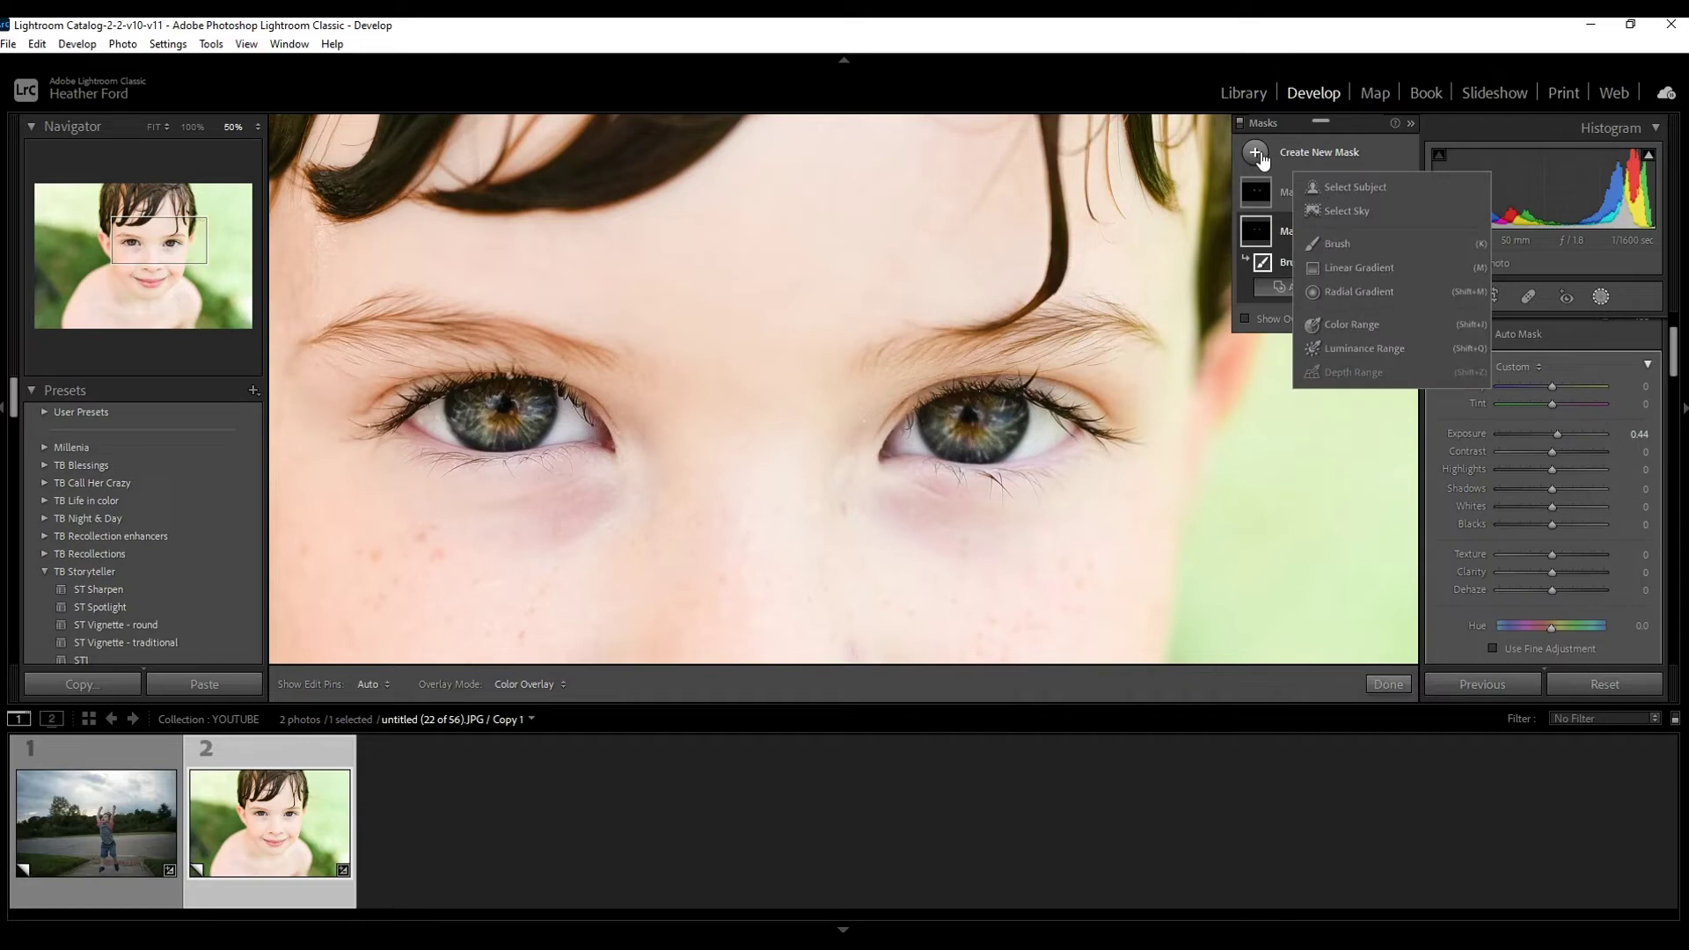
{"action": "left_click", "coordinate": [1339, 244]}
{"action": "scroll", "coordinate": [1589, 459], "scroll_direction": "down", "scroll_amount": 4}
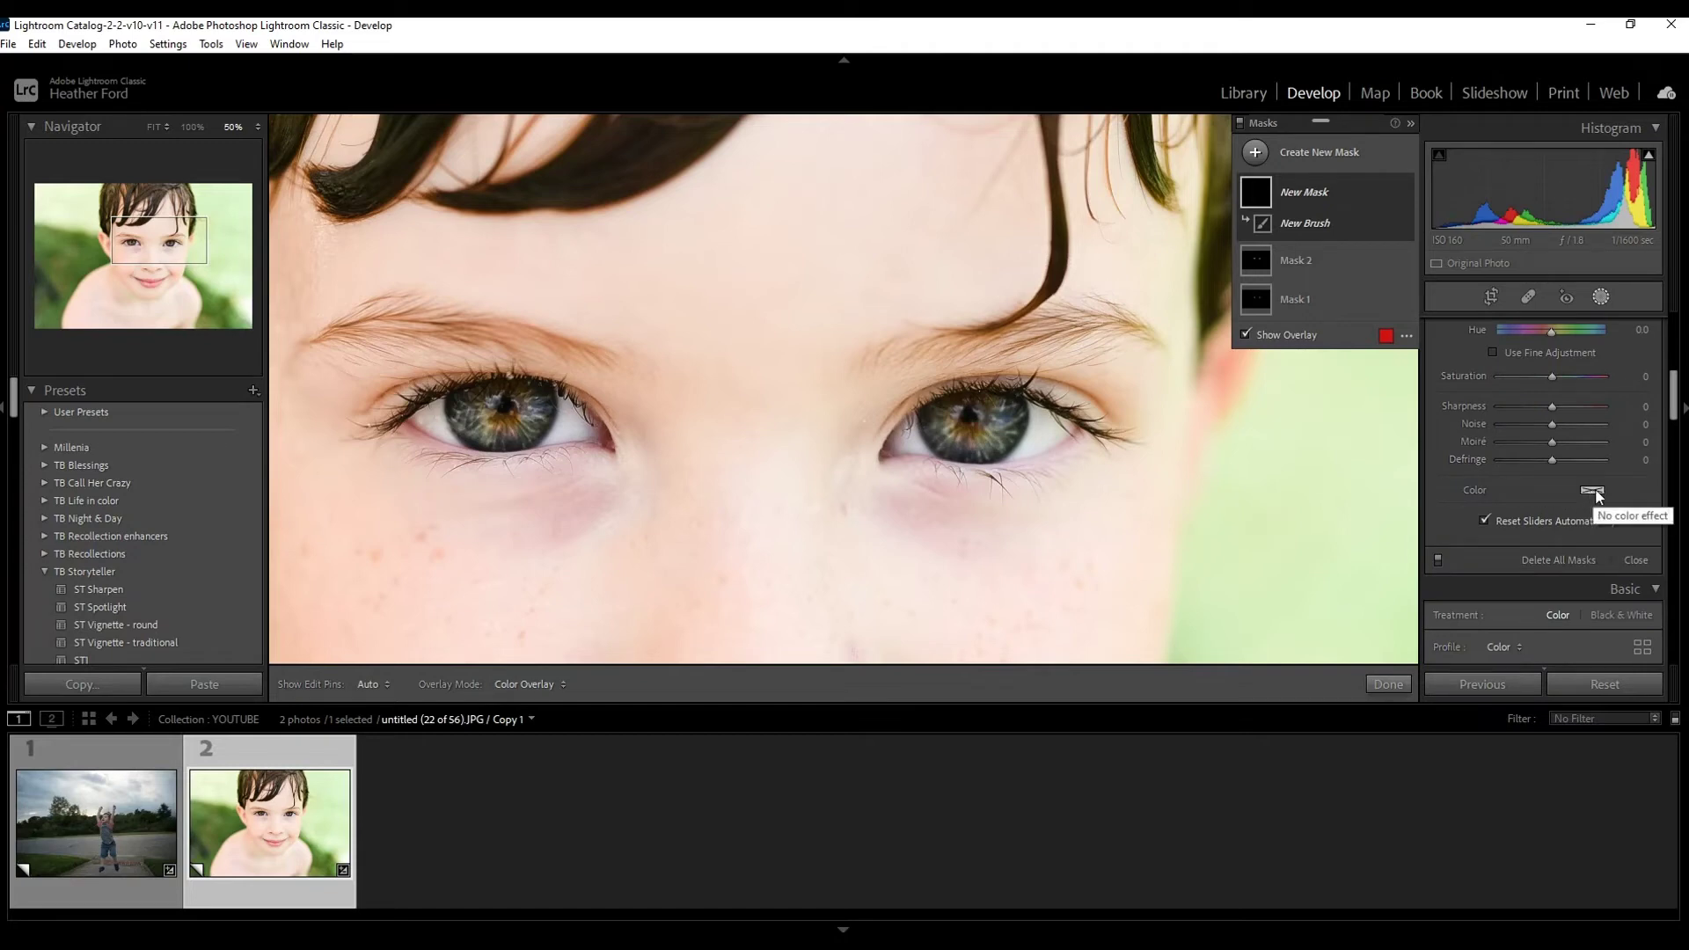
{"action": "left_click", "coordinate": [1594, 491]}
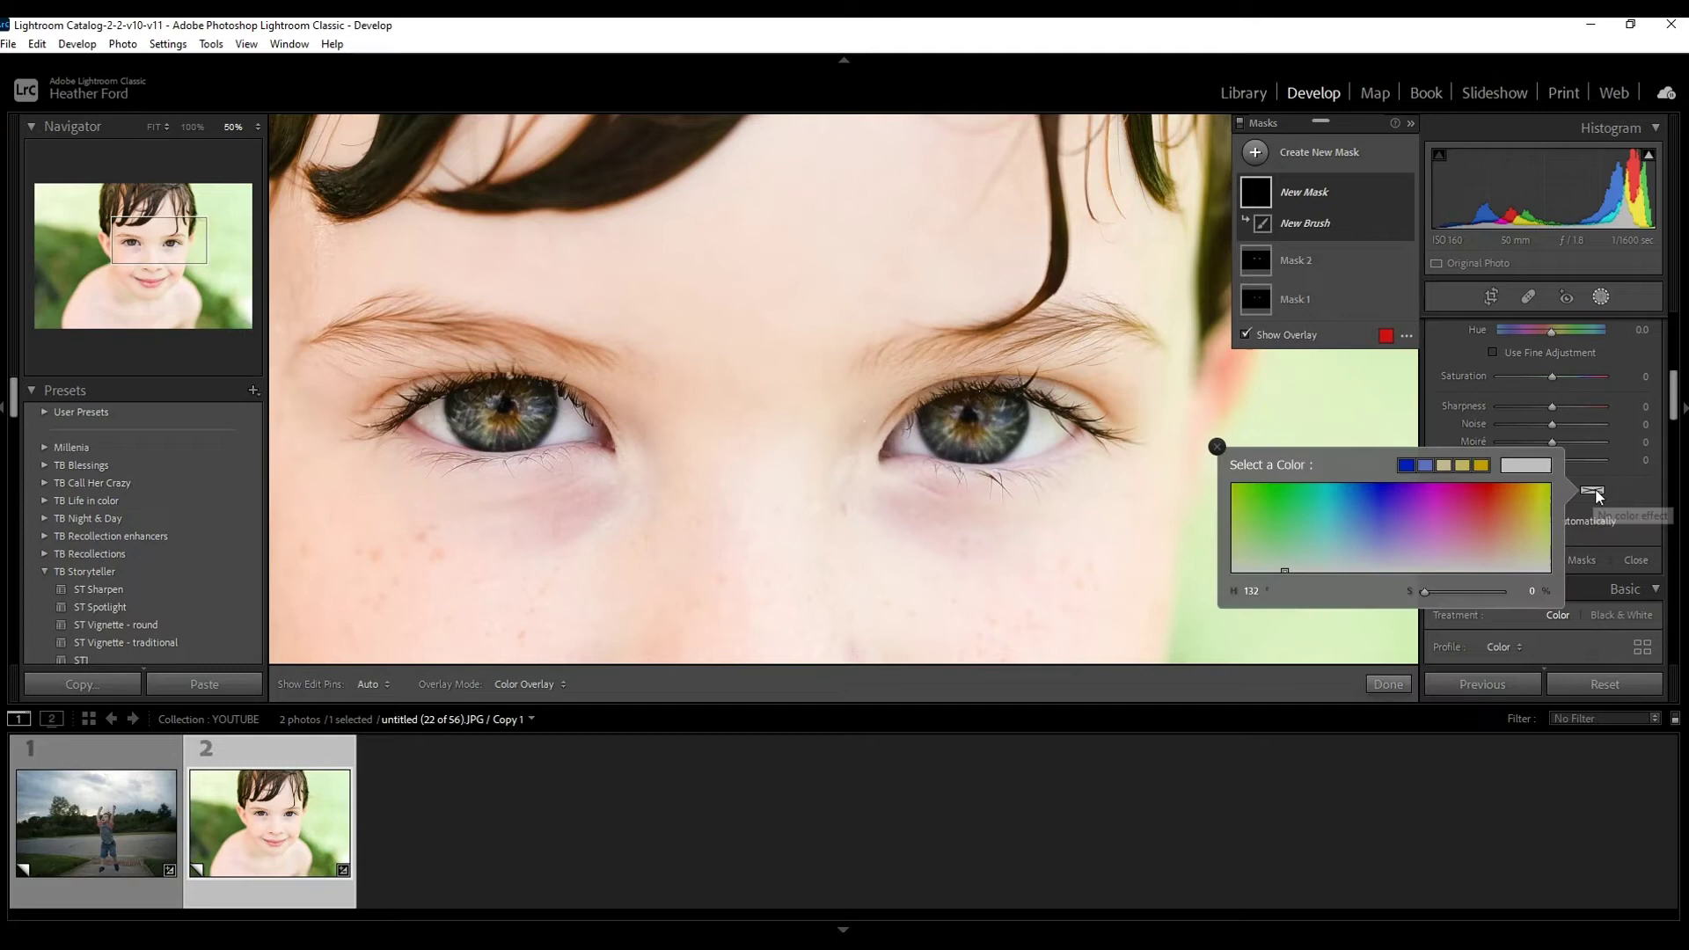
{"action": "left_click", "coordinate": [1350, 544]}
{"action": "left_click_drag", "start_coordinate": [1350, 544], "coordinate": [1367, 533]}
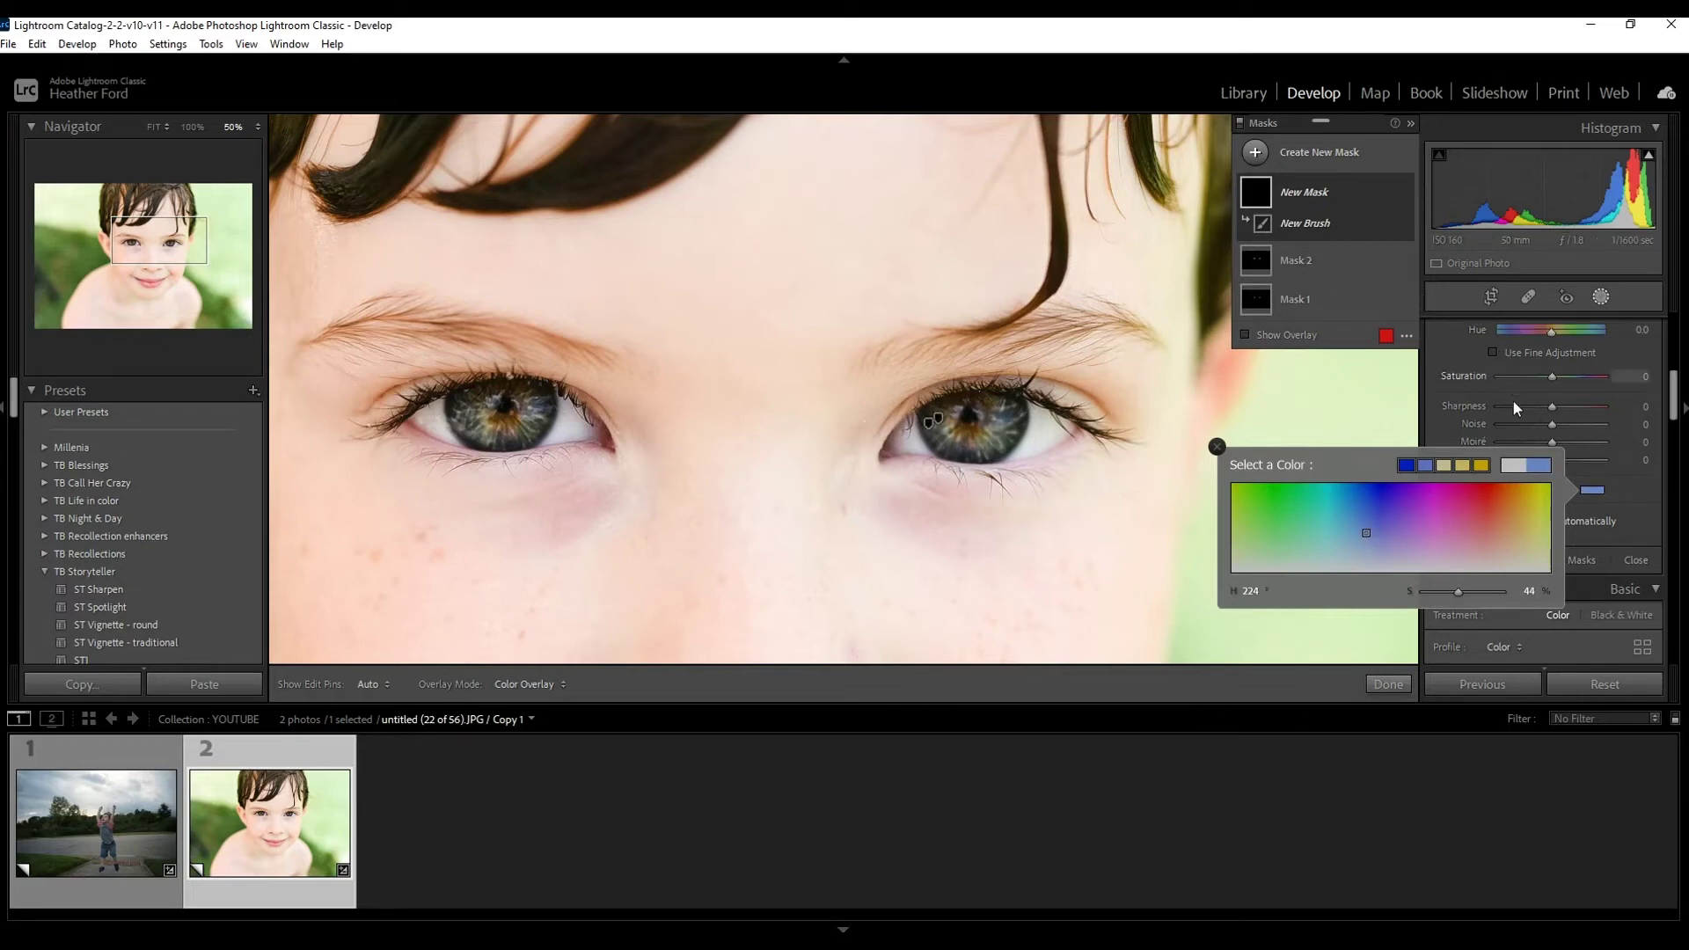
{"action": "left_click", "coordinate": [1218, 447]}
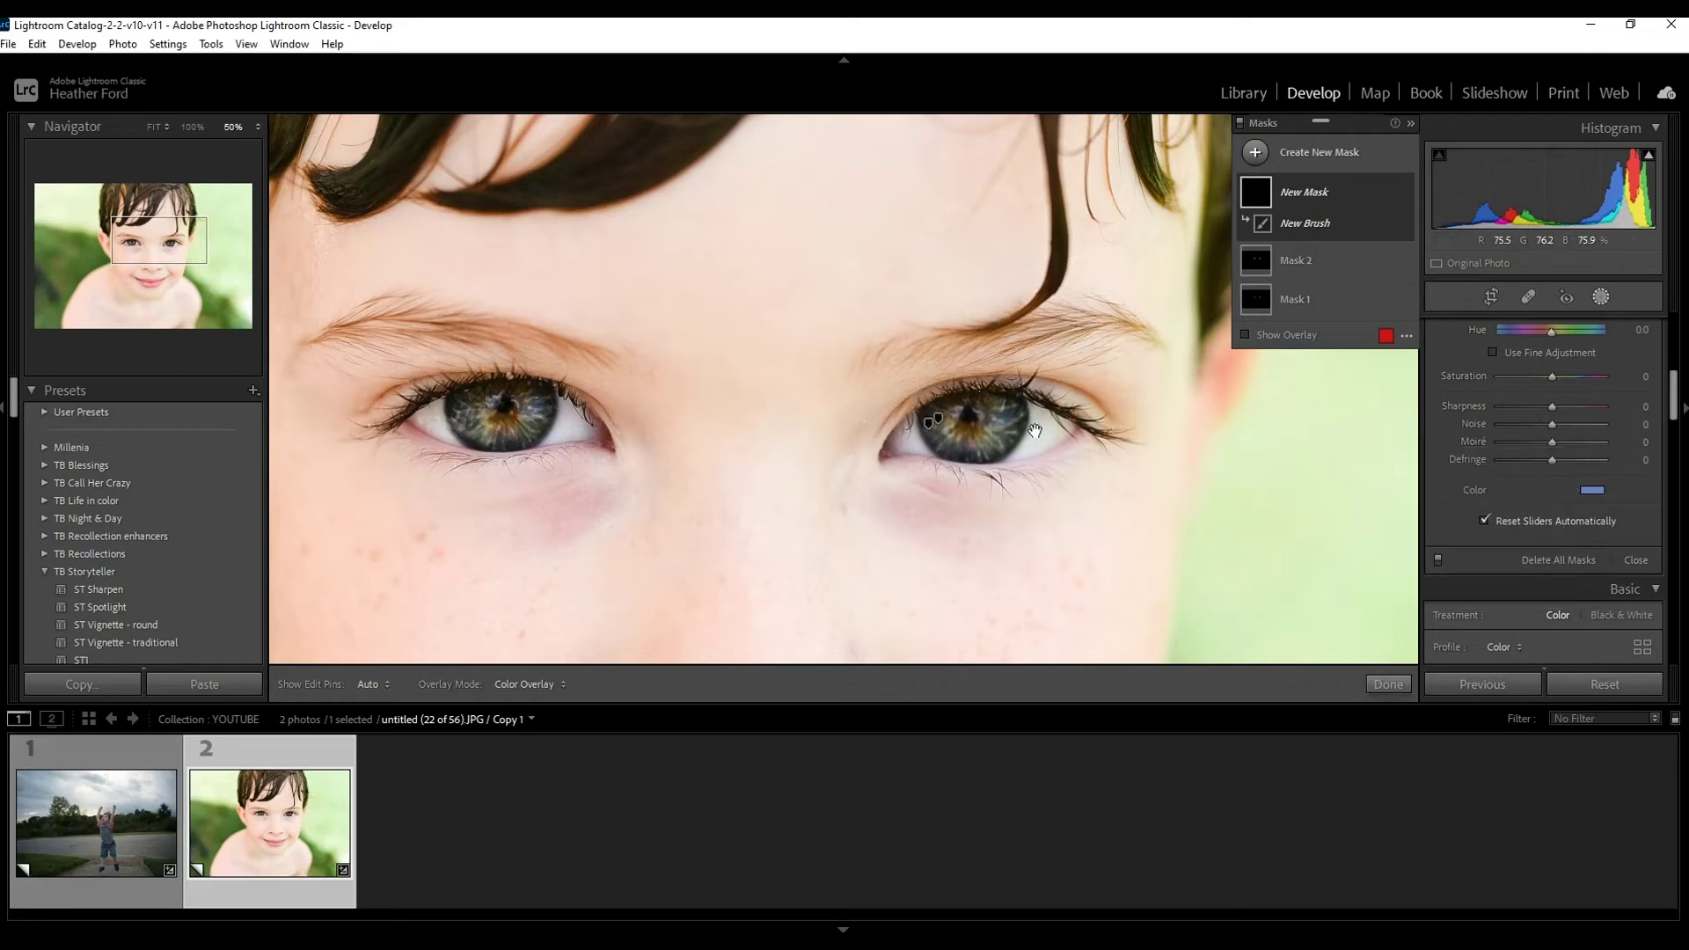
- Collapse the mask components, reframe the close-up on the face, and exit mask editing
{"action": "left_click_drag", "start_coordinate": [1676, 389], "coordinate": [1676, 354]}
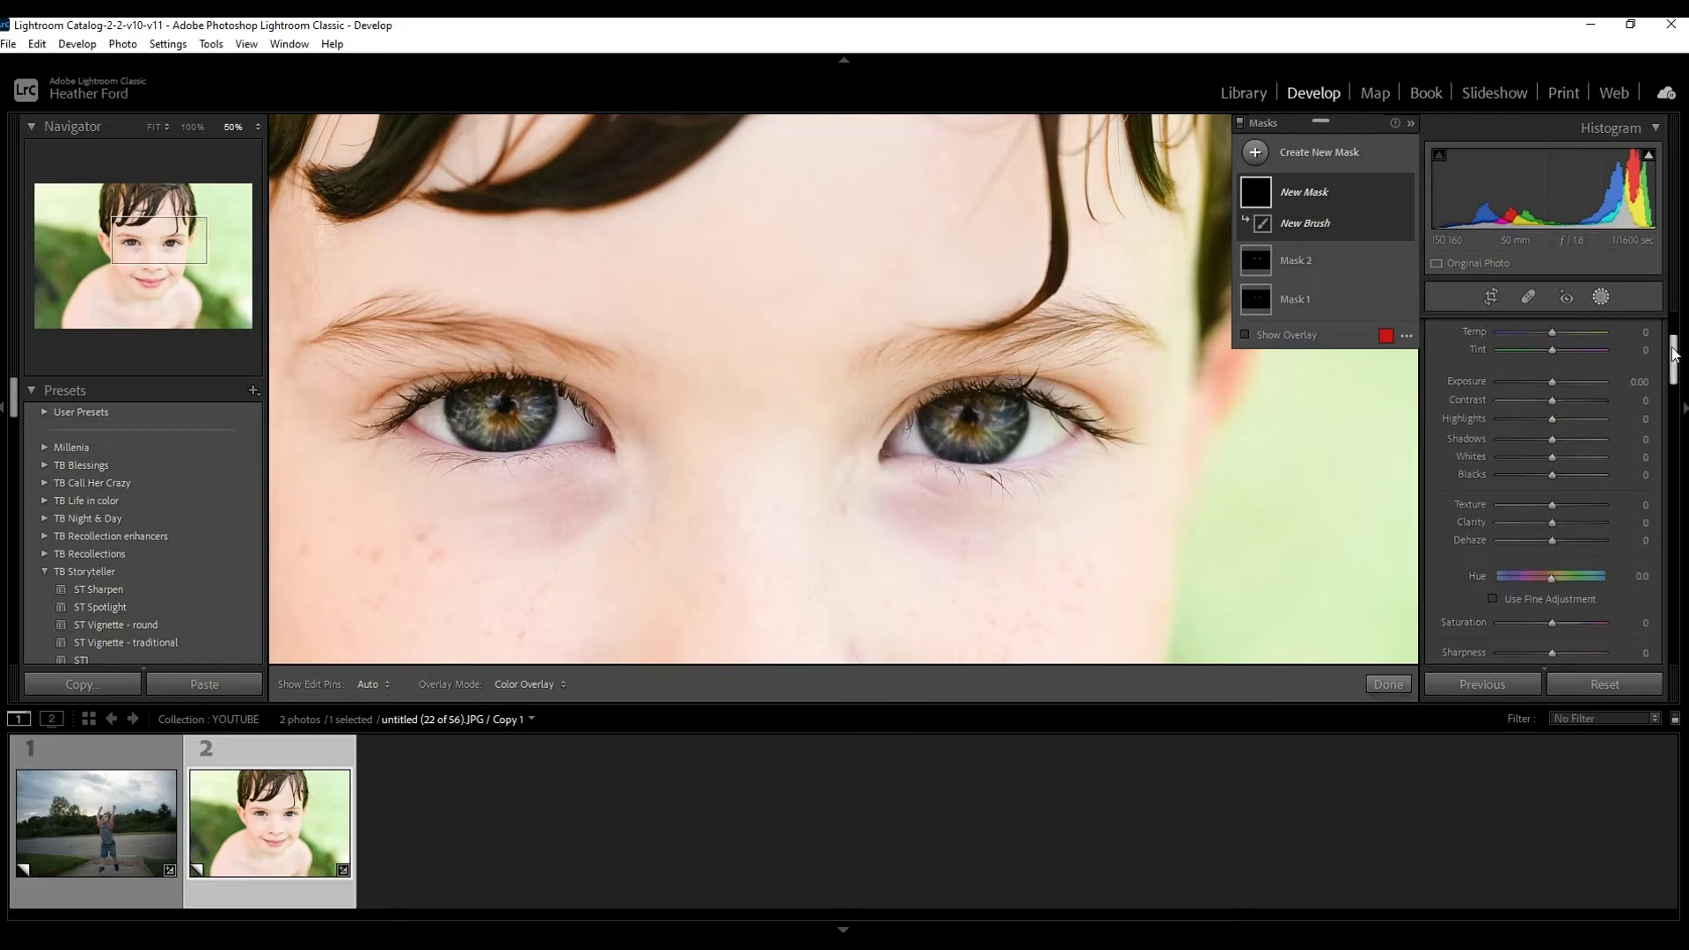
{"action": "left_click", "coordinate": [1307, 197]}
{"action": "left_click", "coordinate": [988, 381]}
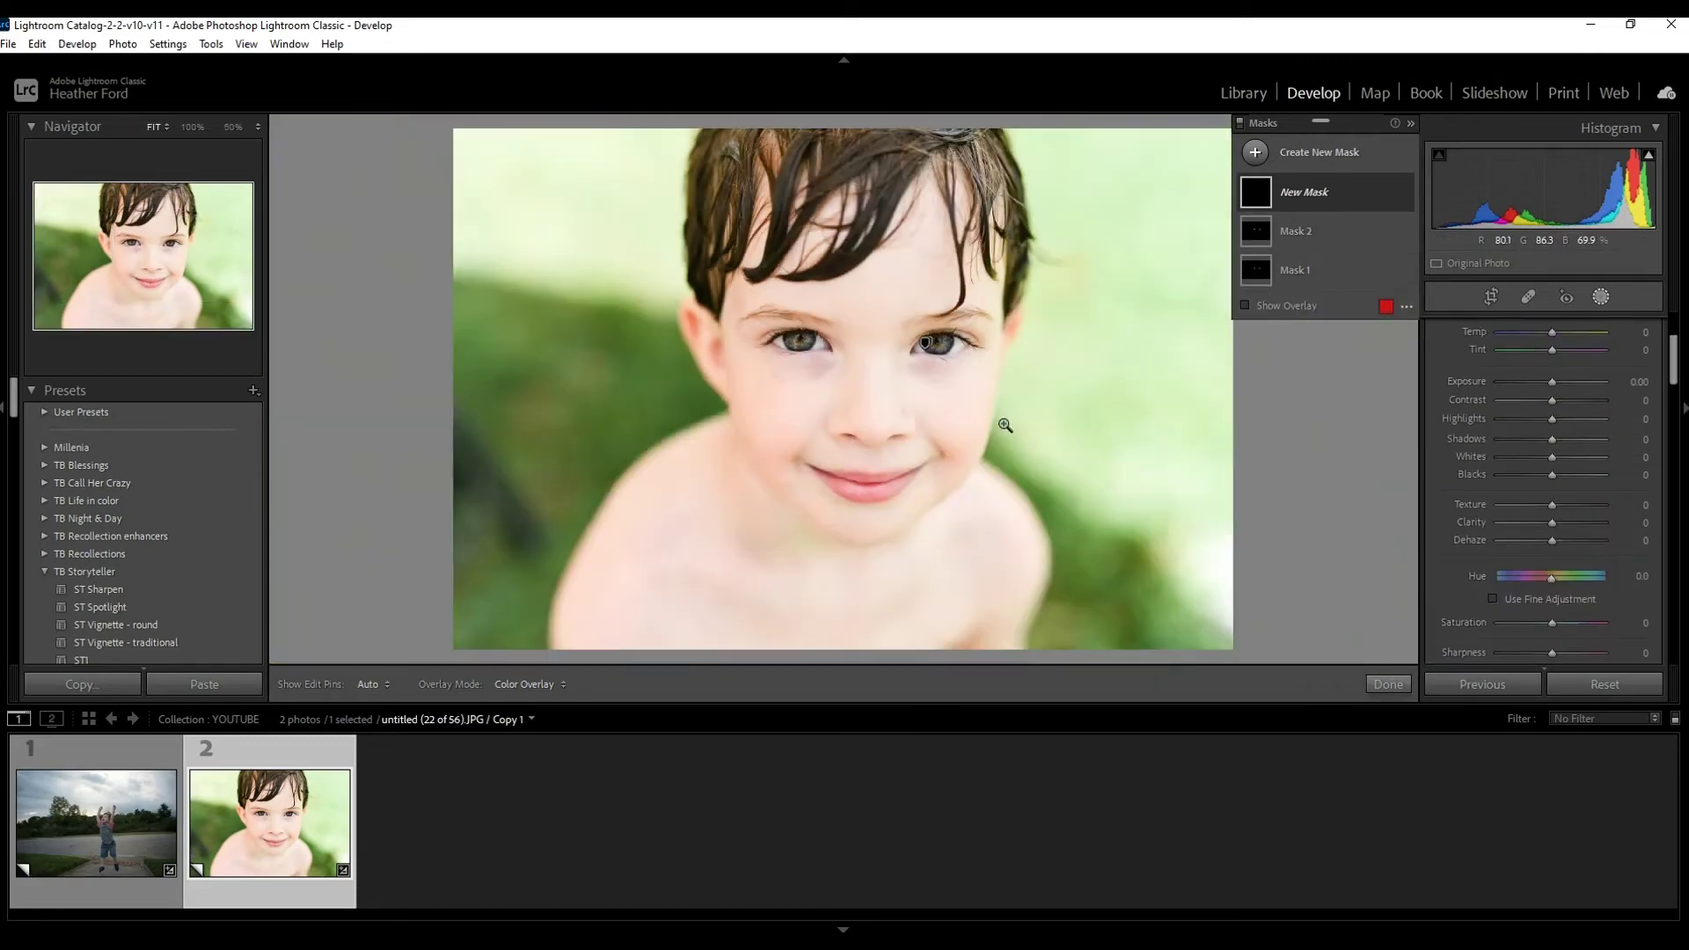
{"action": "left_click", "coordinate": [941, 352]}
{"action": "left_click_drag", "start_coordinate": [995, 366], "coordinate": [1104, 525]}
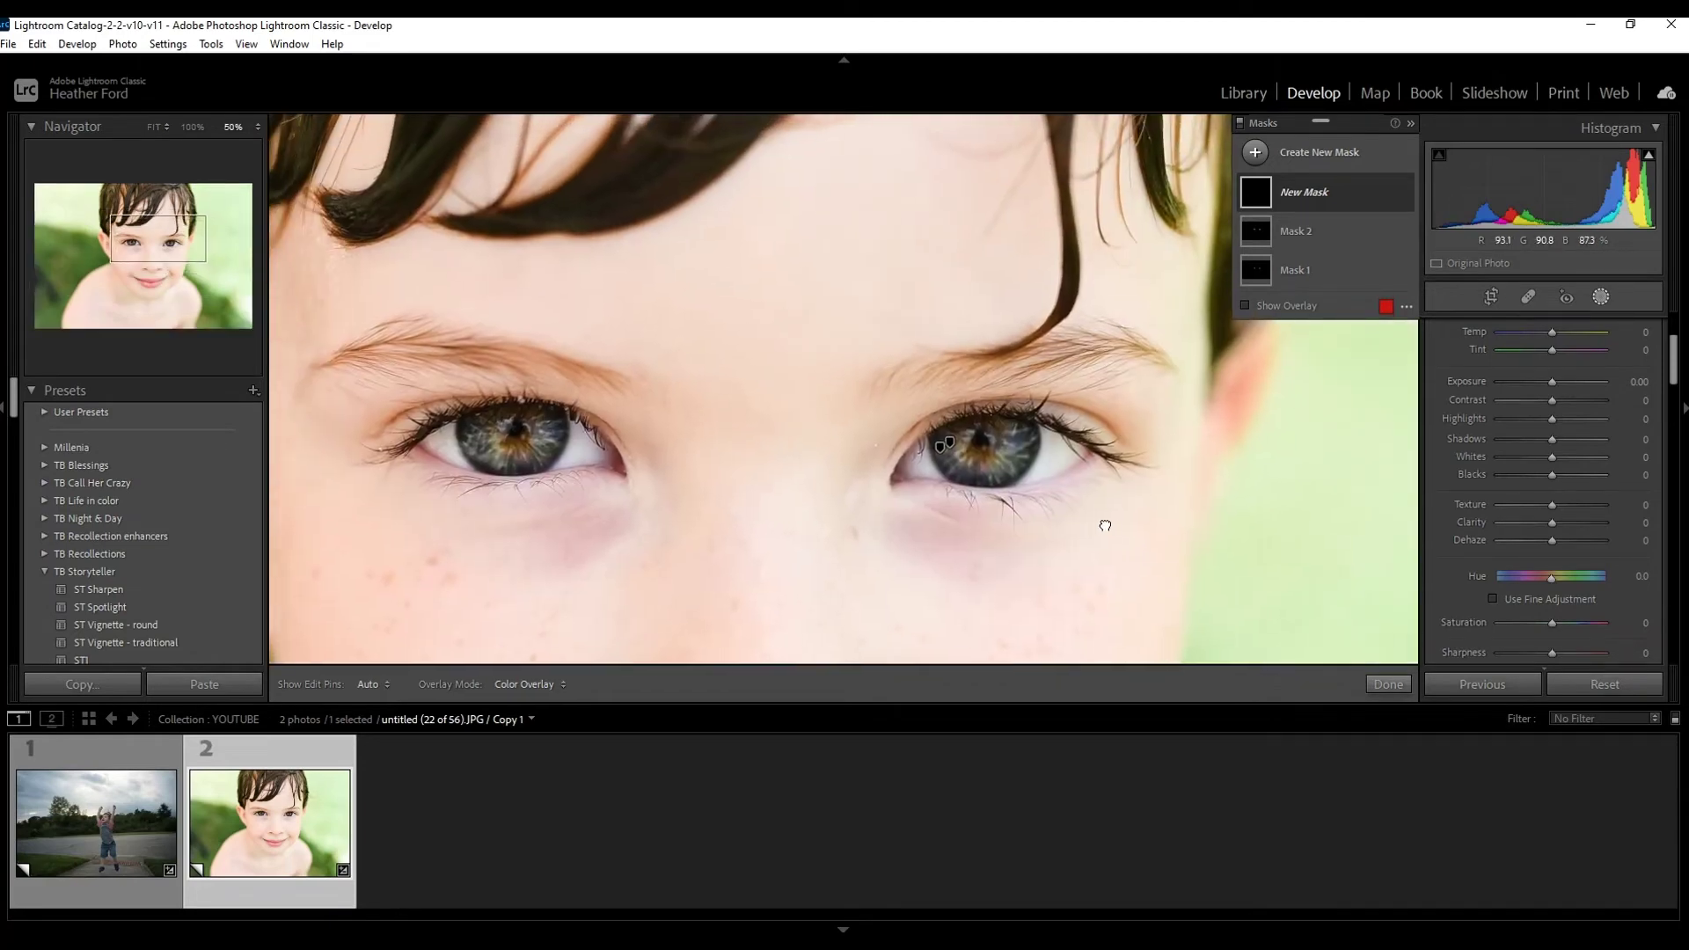
{"action": "left_click", "coordinate": [1390, 684]}
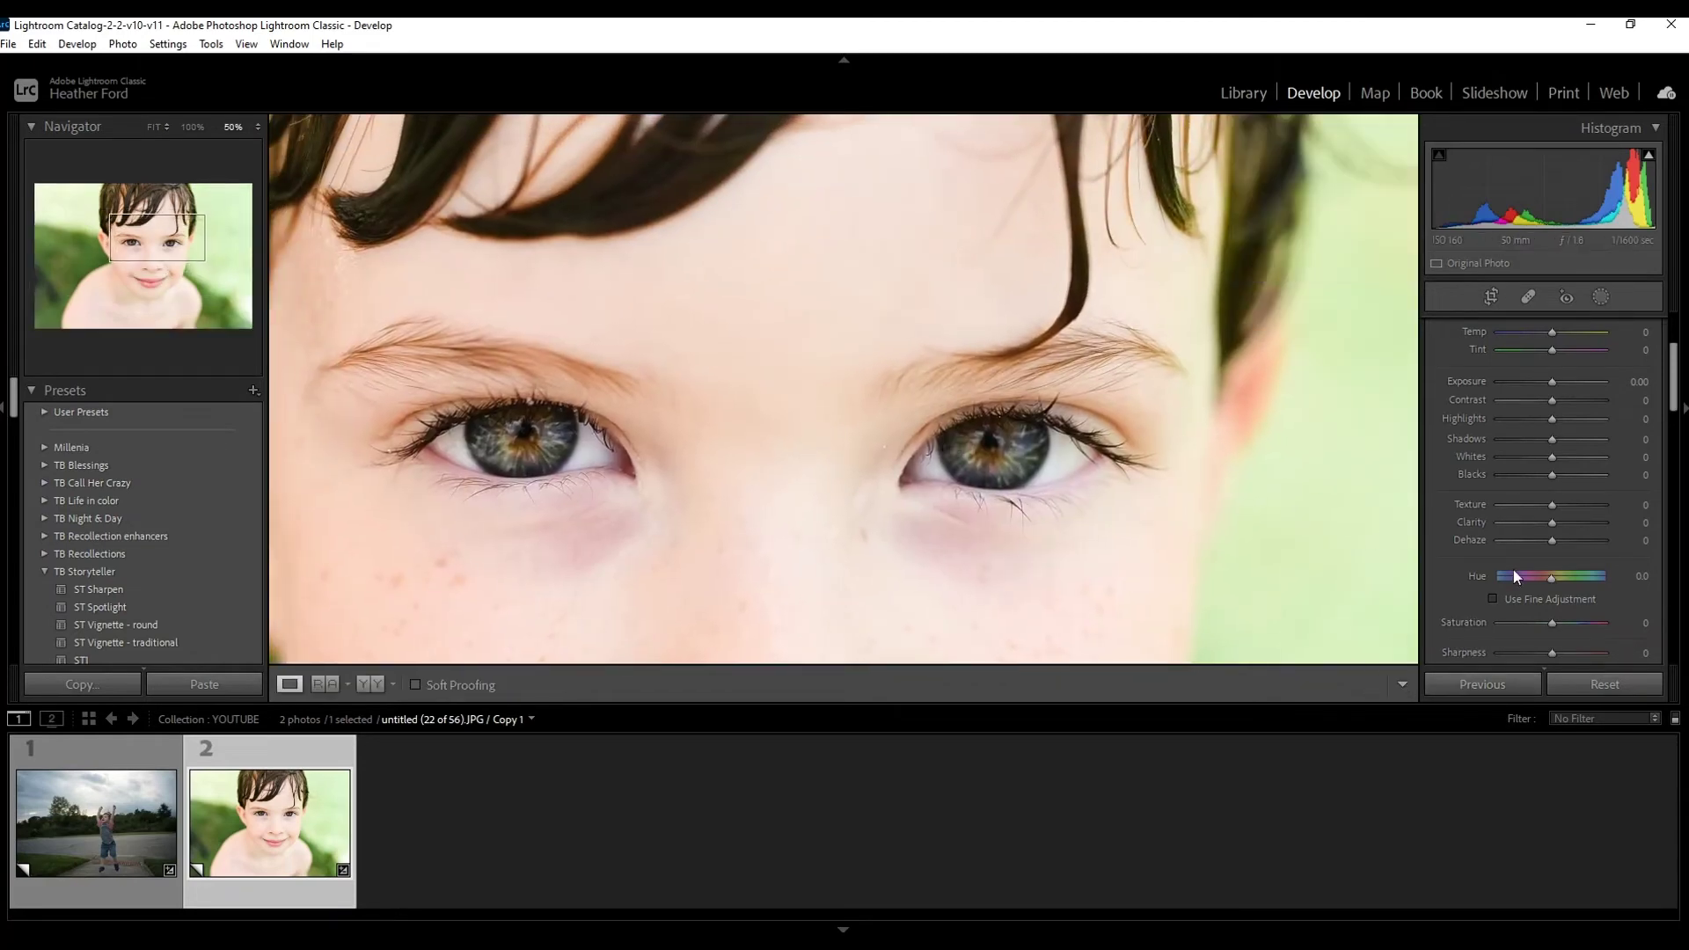
- Add a new brush mask tinted blue (hue 224, saturation 44) and paint it over both irises
{"action": "left_click", "coordinate": [1601, 296]}
{"action": "right_click", "coordinate": [1258, 176]}
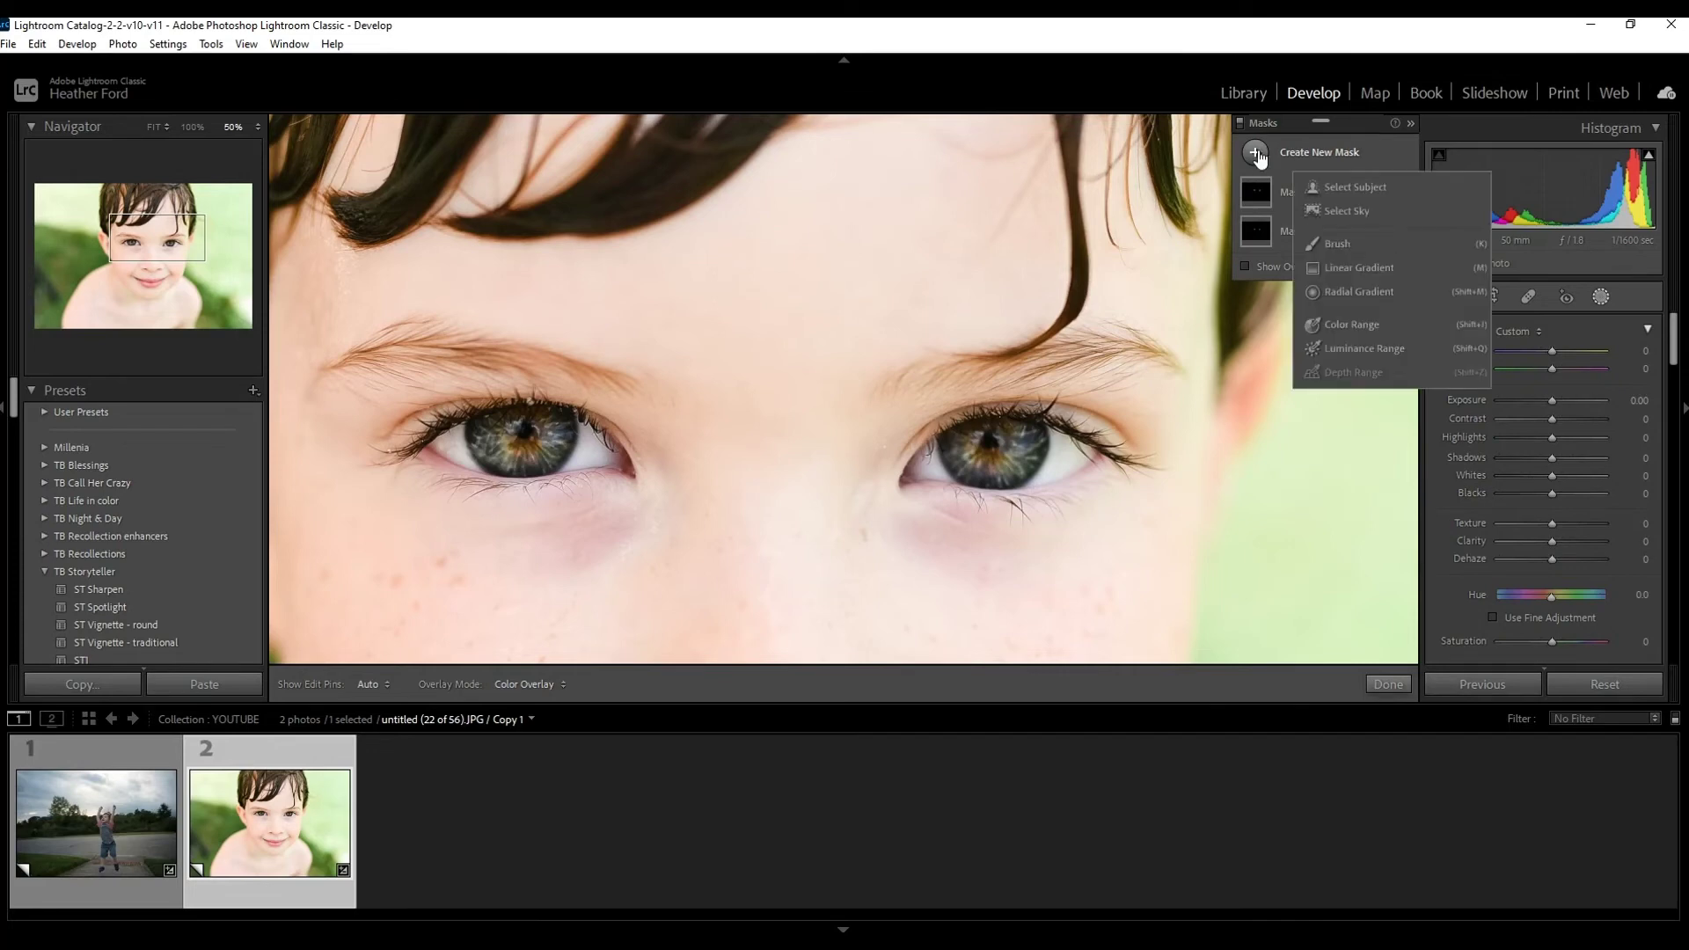
{"action": "left_click", "coordinate": [1338, 246]}
{"action": "scroll", "coordinate": [1543, 516], "scroll_direction": "down", "scroll_amount": 5}
{"action": "left_click", "coordinate": [1594, 491]}
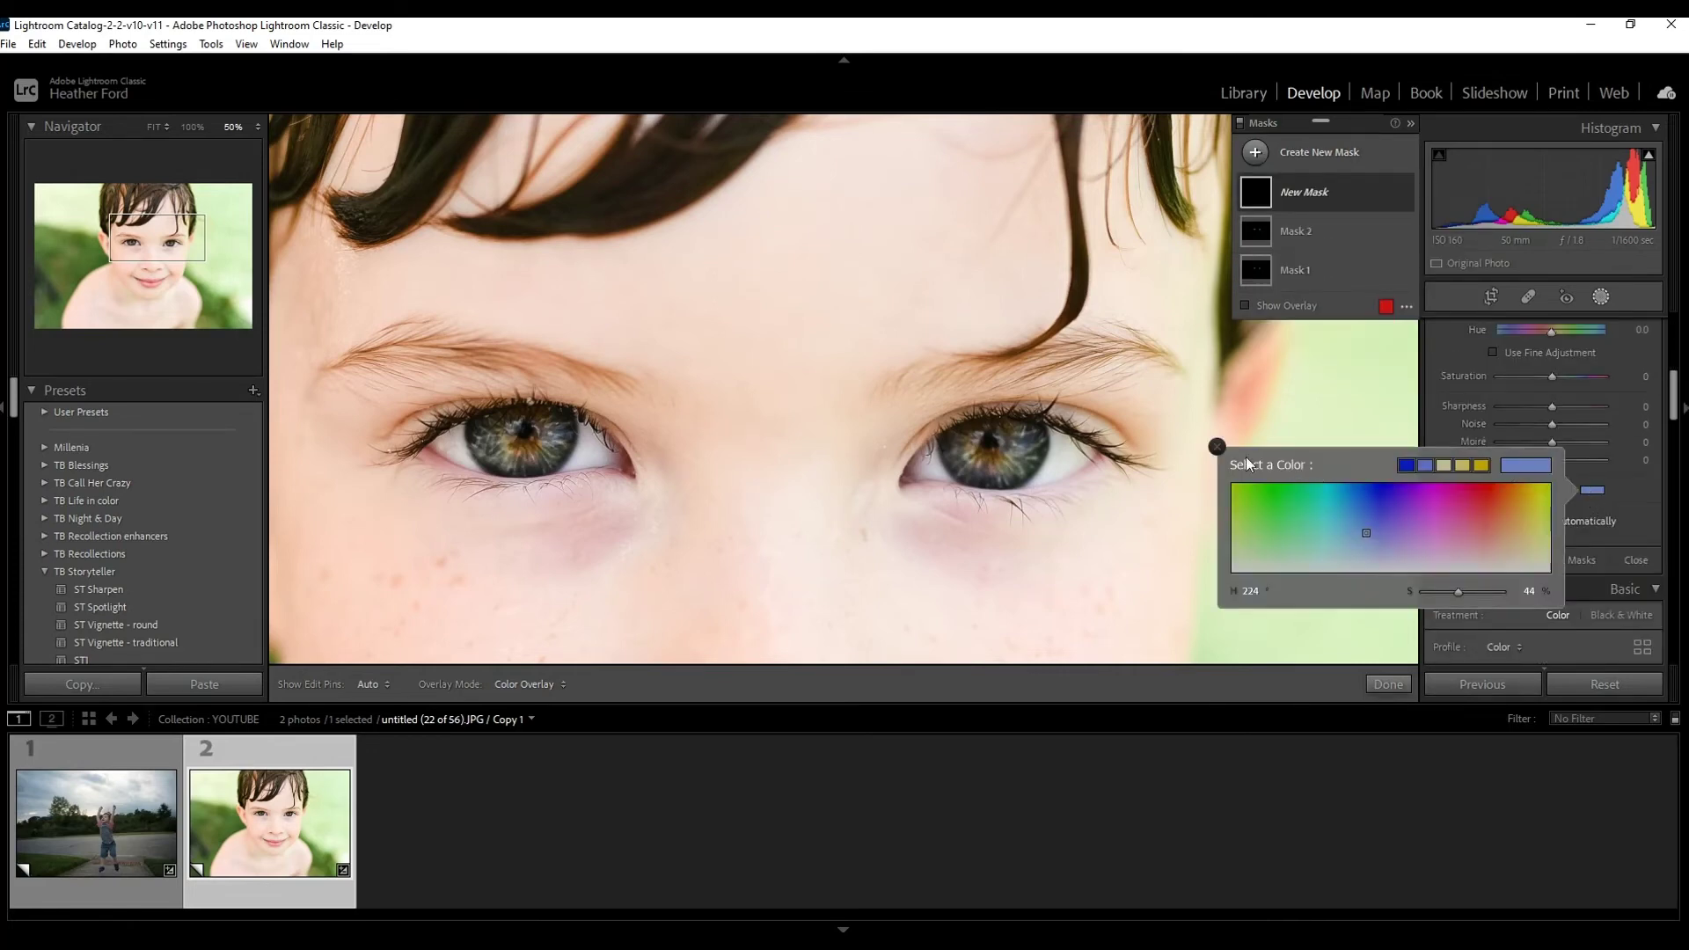
{"action": "left_click", "coordinate": [1217, 456]}
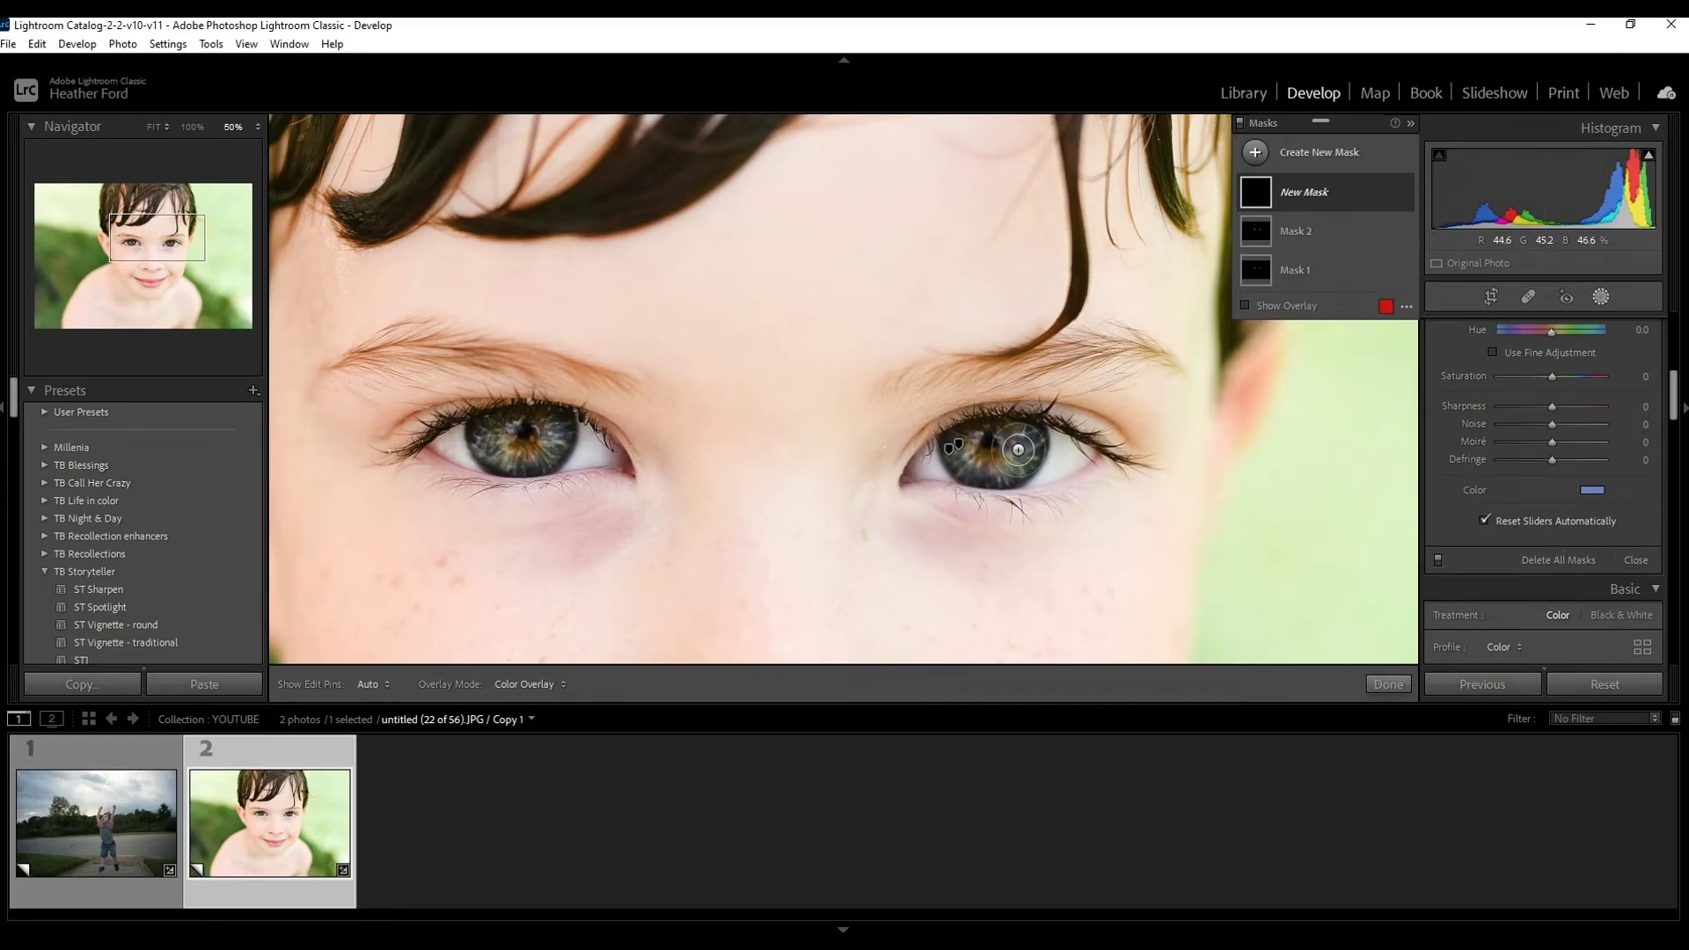
{"action": "key", "text": "h"}
{"action": "mouse_move", "coordinate": [1022, 446]}
{"action": "left_mouse_down"}
{"action": "mouse_move", "coordinate": [974, 470]}
{"action": "mouse_move", "coordinate": [949, 443]}
{"action": "mouse_move", "coordinate": [991, 471]}
{"action": "mouse_move", "coordinate": [1026, 435]}
{"action": "mouse_move", "coordinate": [1011, 453]}
{"action": "mouse_move", "coordinate": [973, 428]}
{"action": "mouse_move", "coordinate": [987, 466]}
{"action": "mouse_move", "coordinate": [1024, 433]}
{"action": "mouse_move", "coordinate": [1010, 460]}
{"action": "mouse_move", "coordinate": [960, 449]}
{"action": "mouse_move", "coordinate": [986, 470]}
{"action": "mouse_move", "coordinate": [1029, 434]}
{"action": "left_mouse_up"}
{"action": "mouse_move", "coordinate": [511, 429]}
{"action": "left_mouse_down"}
{"action": "mouse_move", "coordinate": [554, 432]}
{"action": "mouse_move", "coordinate": [516, 452]}
{"action": "mouse_move", "coordinate": [493, 427]}
{"action": "mouse_move", "coordinate": [554, 443]}
{"action": "mouse_move", "coordinate": [558, 426]}
{"action": "mouse_move", "coordinate": [532, 447]}
{"action": "mouse_move", "coordinate": [516, 425]}
{"action": "mouse_move", "coordinate": [532, 459]}
{"action": "mouse_move", "coordinate": [543, 428]}
{"action": "mouse_move", "coordinate": [507, 427]}
{"action": "mouse_move", "coordinate": [495, 451]}
{"action": "mouse_move", "coordinate": [557, 415]}
{"action": "left_mouse_up"}
- Change Mask 3's tint colour to a paler blue at hue 226, saturation 24
{"action": "left_click", "coordinate": [1594, 484]}
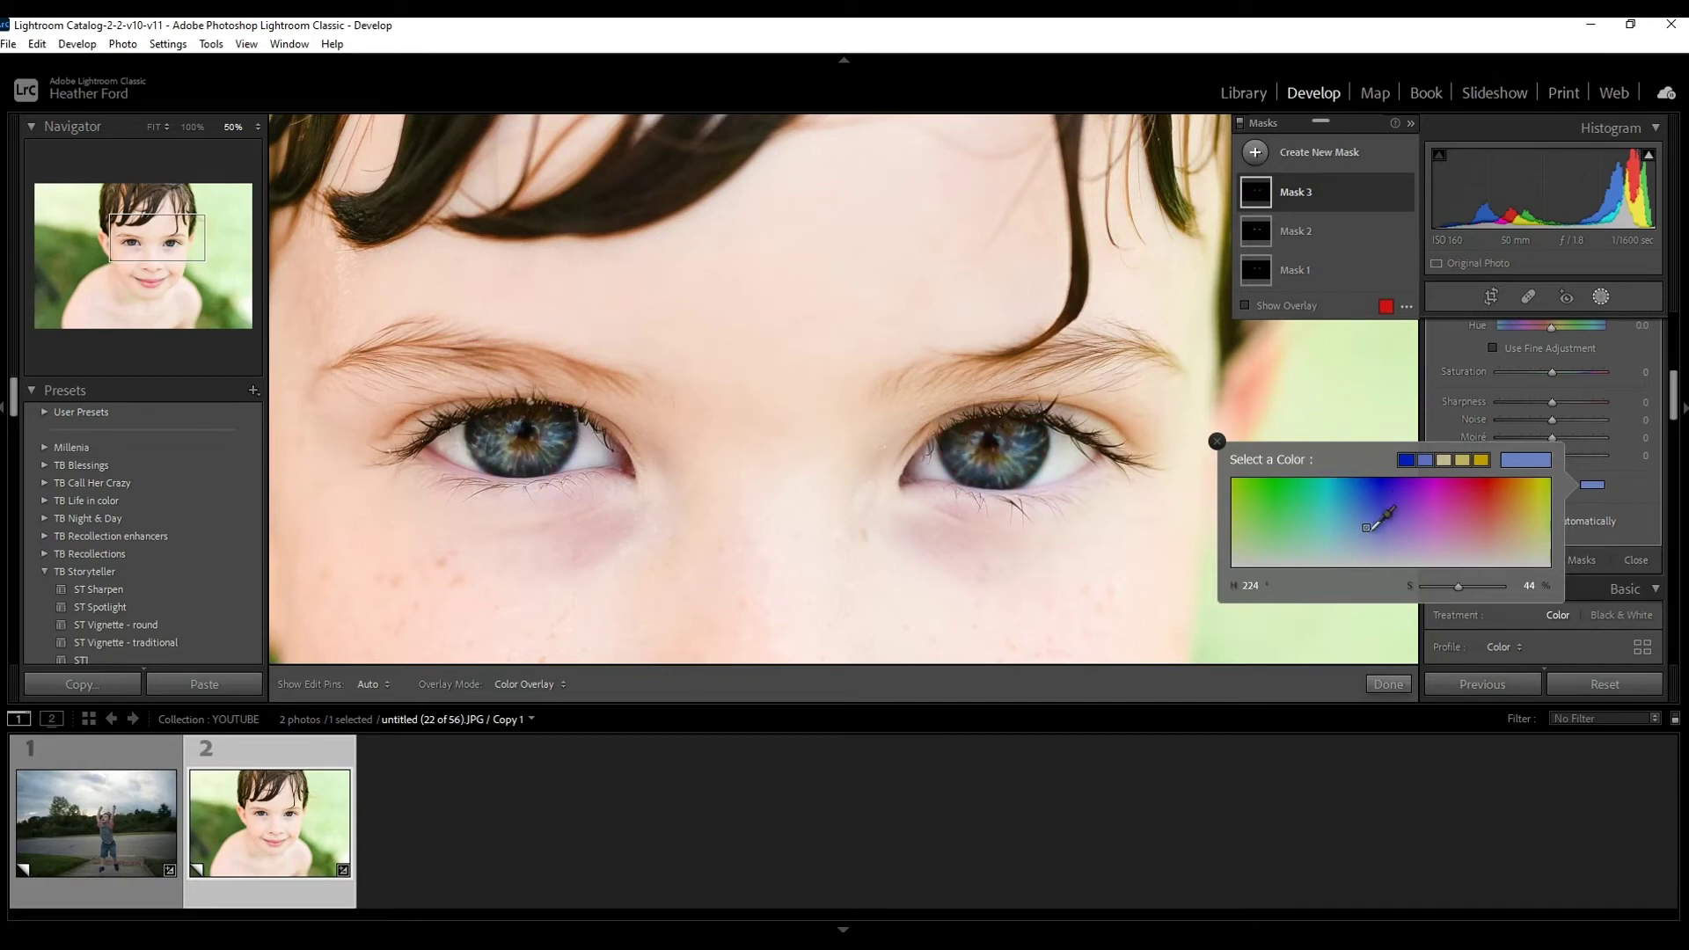
{"action": "mouse_move", "coordinate": [1366, 528]}
{"action": "left_mouse_down"}
{"action": "mouse_move", "coordinate": [1364, 505]}
{"action": "mouse_move", "coordinate": [1528, 486]}
{"action": "mouse_move", "coordinate": [1469, 526]}
{"action": "mouse_move", "coordinate": [1292, 511]}
{"action": "mouse_move", "coordinate": [1306, 505]}
{"action": "mouse_move", "coordinate": [1308, 539]}
{"action": "mouse_move", "coordinate": [1288, 545]}
{"action": "mouse_move", "coordinate": [1375, 535]}
{"action": "left_mouse_up"}
{"action": "left_click_drag", "start_coordinate": [1364, 546], "coordinate": [1368, 546]}
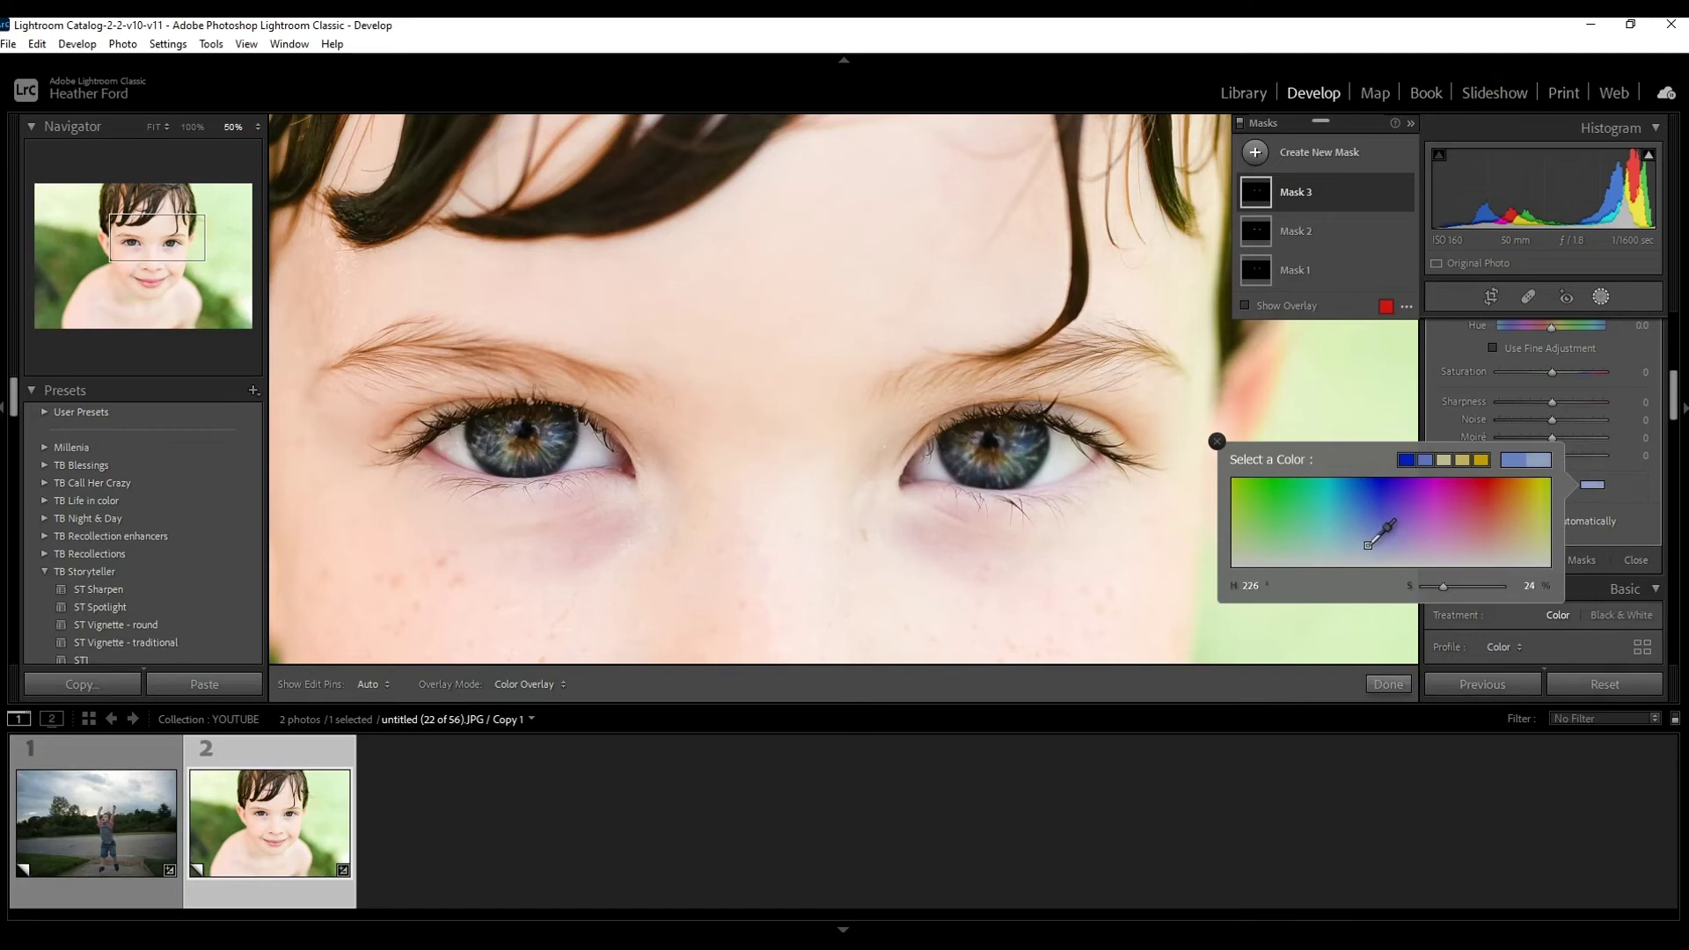
- Close the colour picker and toggle Show Overlay to check the tint covers both irises
{"action": "left_click", "coordinate": [1216, 440]}
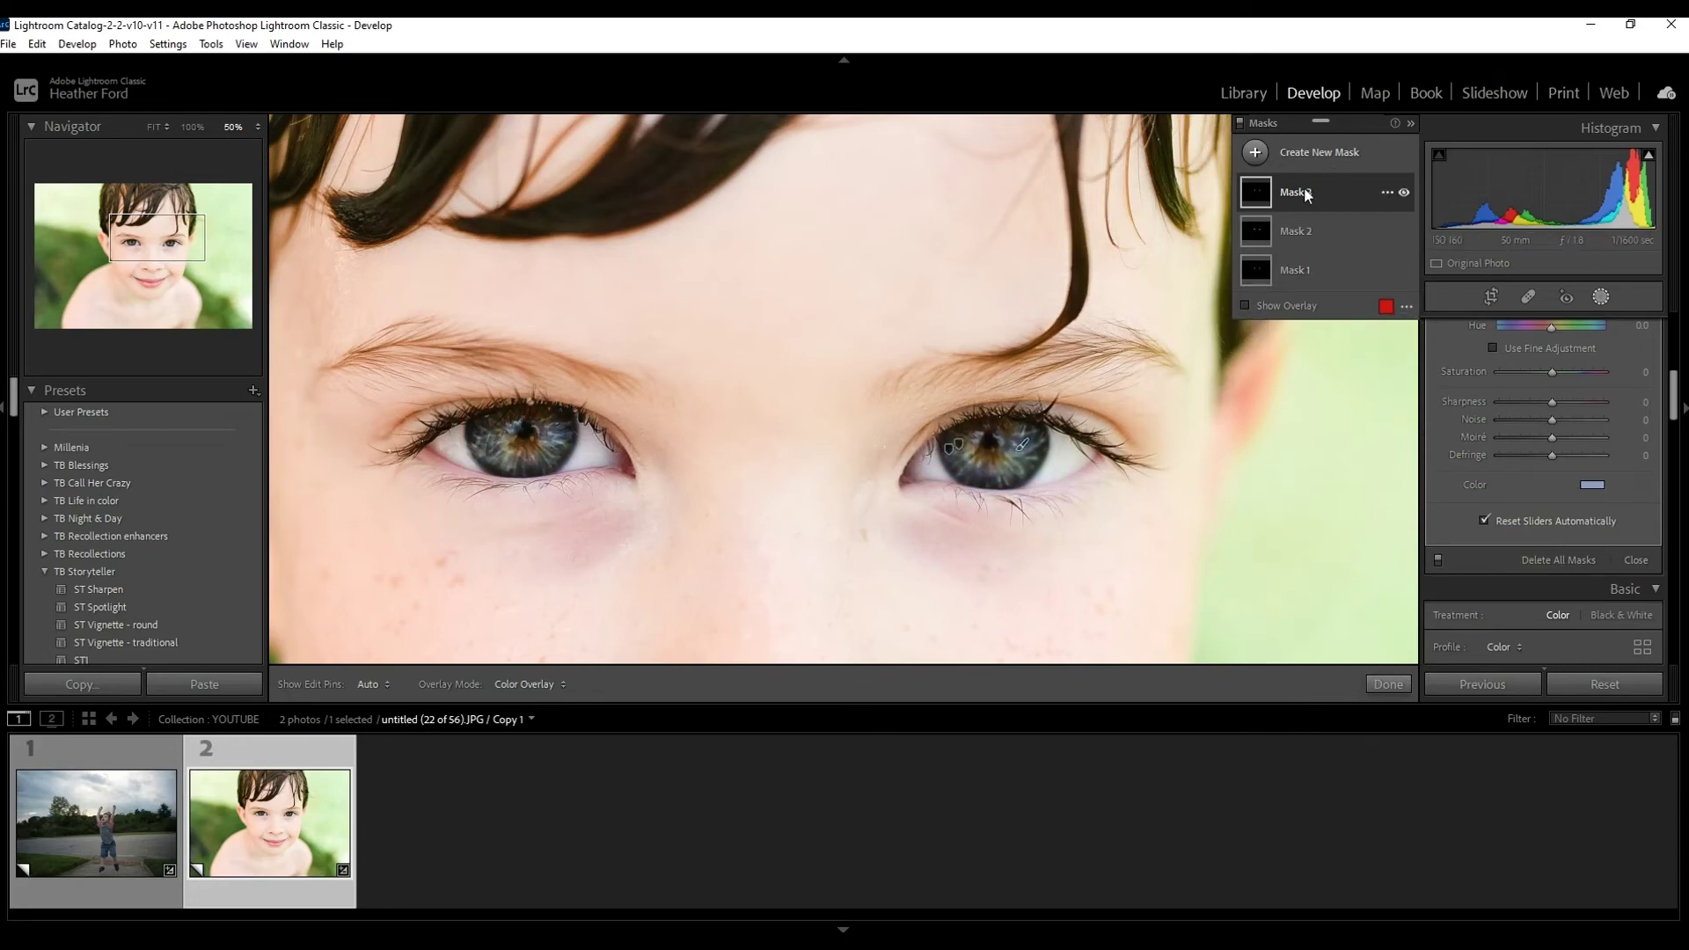
{"action": "left_click", "coordinate": [1245, 305]}
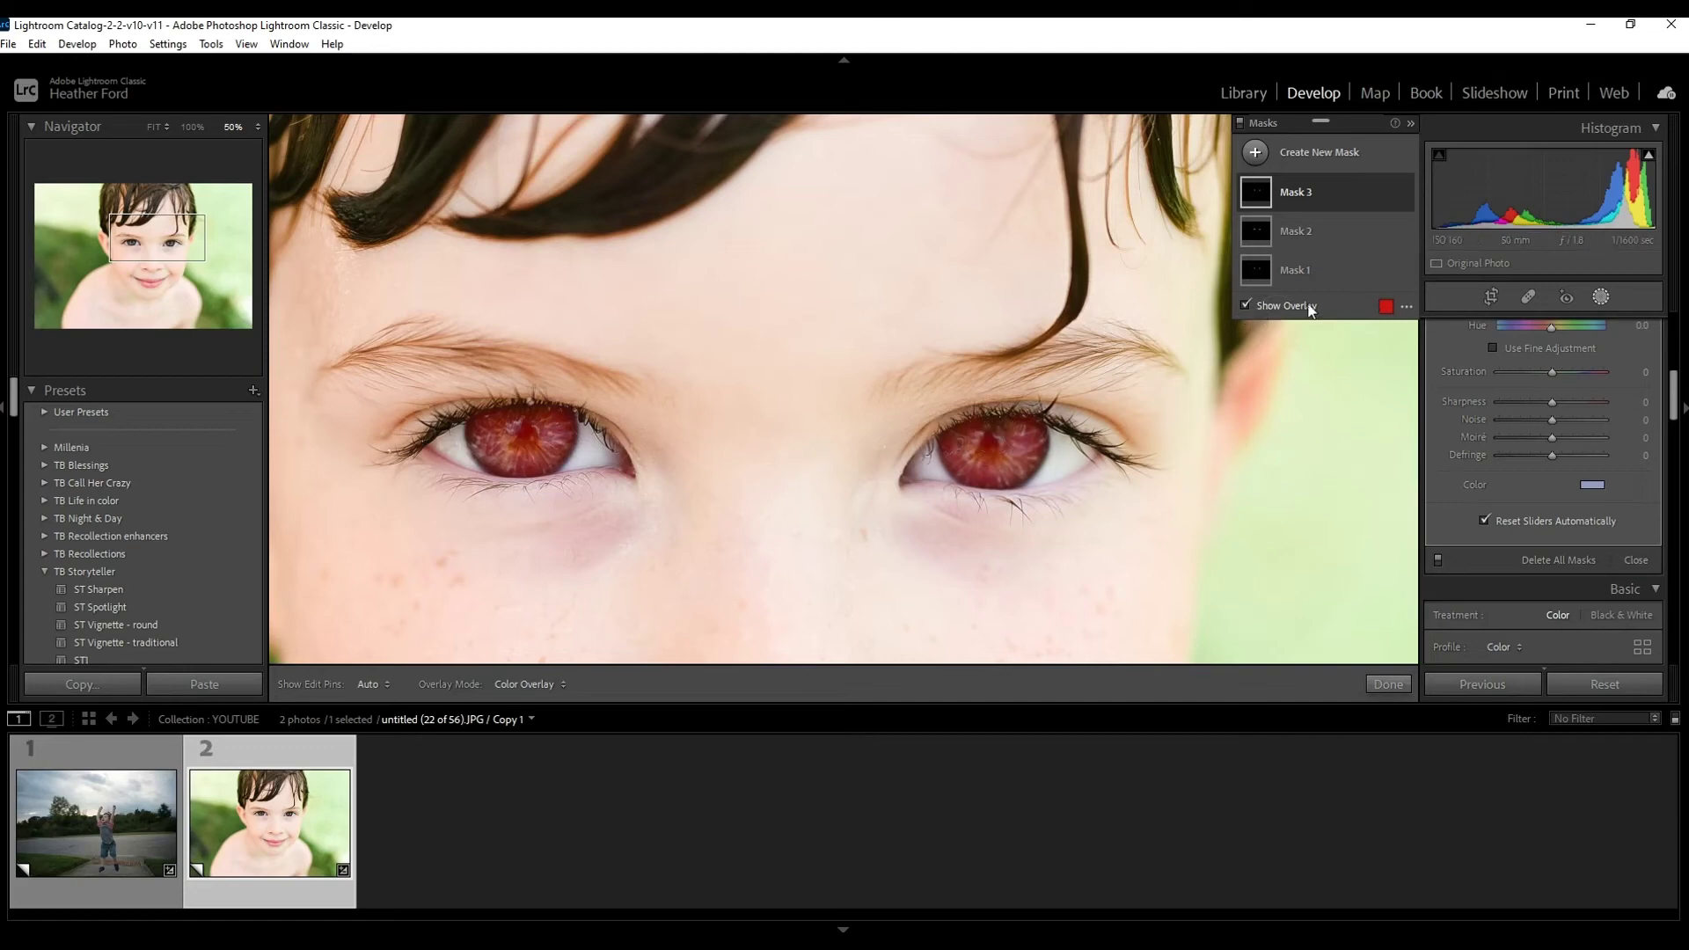
{"action": "key", "text": "h"}
{"action": "left_click", "coordinate": [1248, 305]}
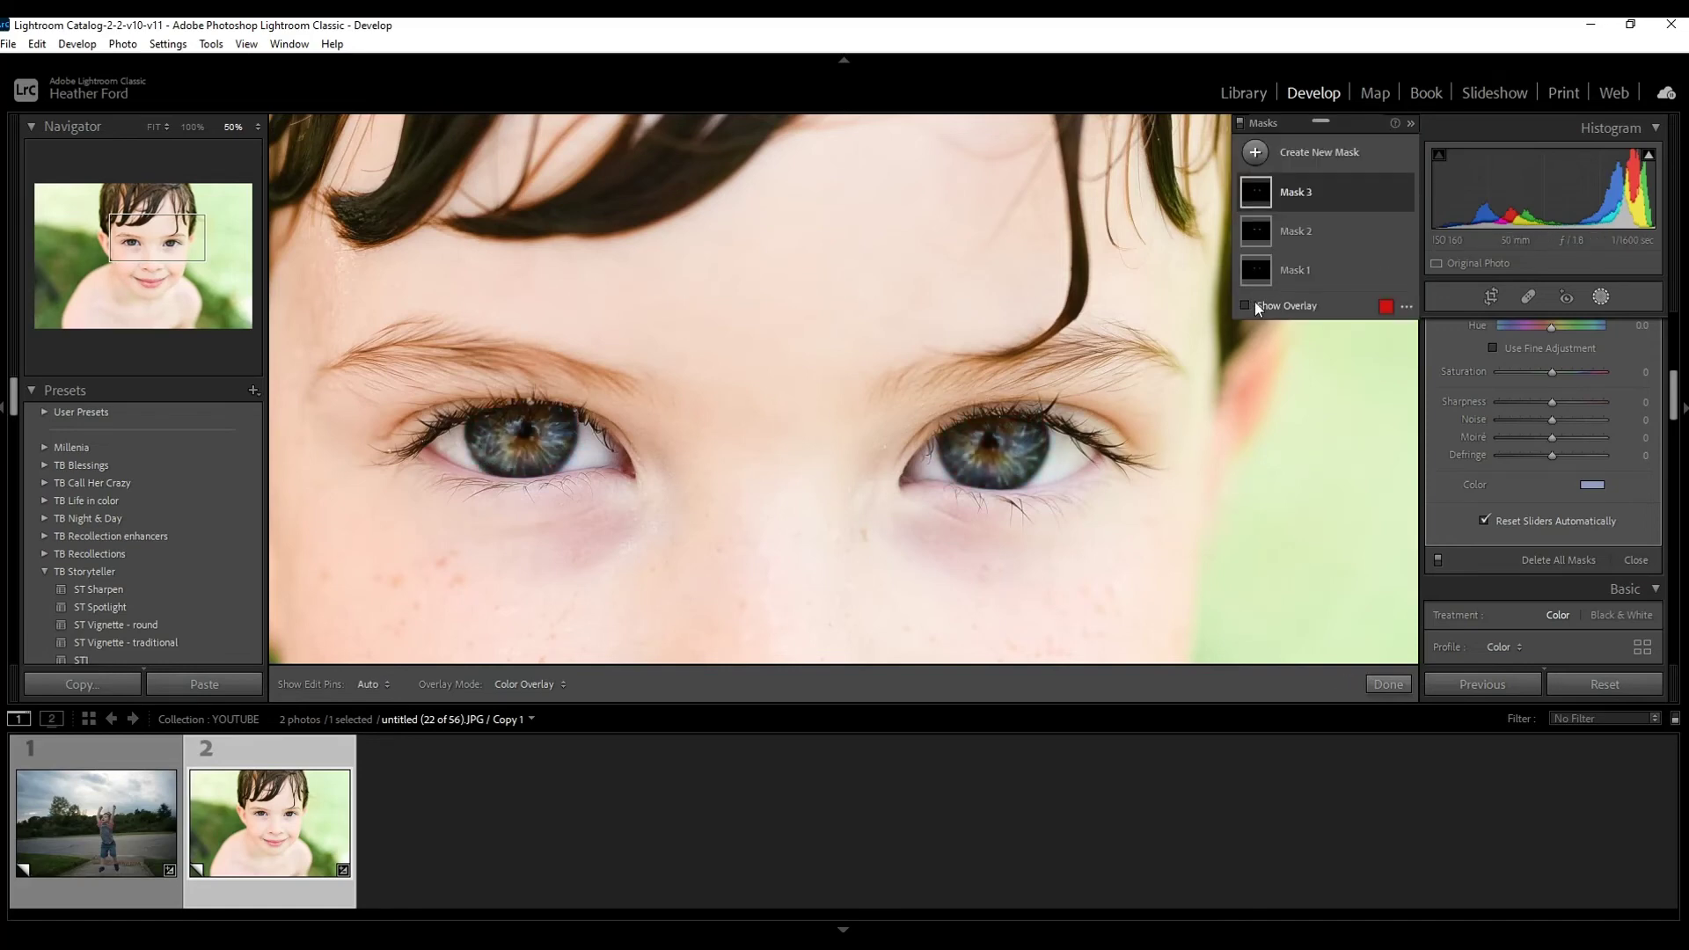
- Exit masking, compare Before/After zoomed on the eye, then return to a fitted Loupe view
{"action": "left_click", "coordinate": [1383, 685]}
{"action": "key", "text": "z"}
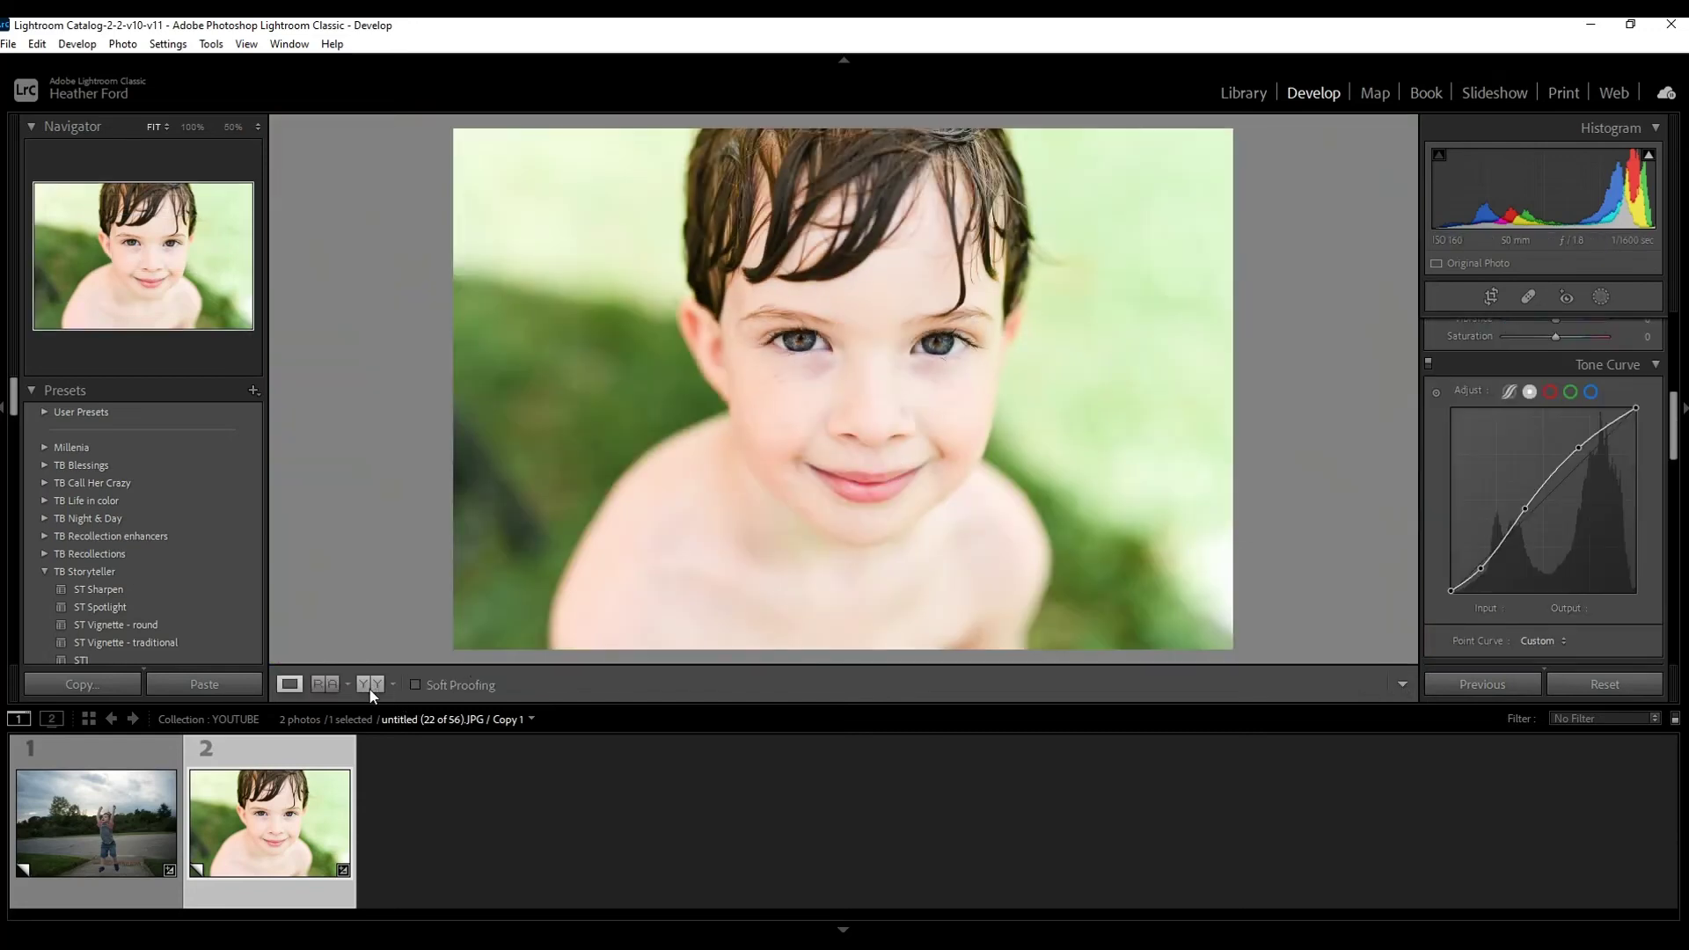
{"action": "left_click", "coordinate": [371, 684]}
{"action": "left_click", "coordinate": [781, 355]}
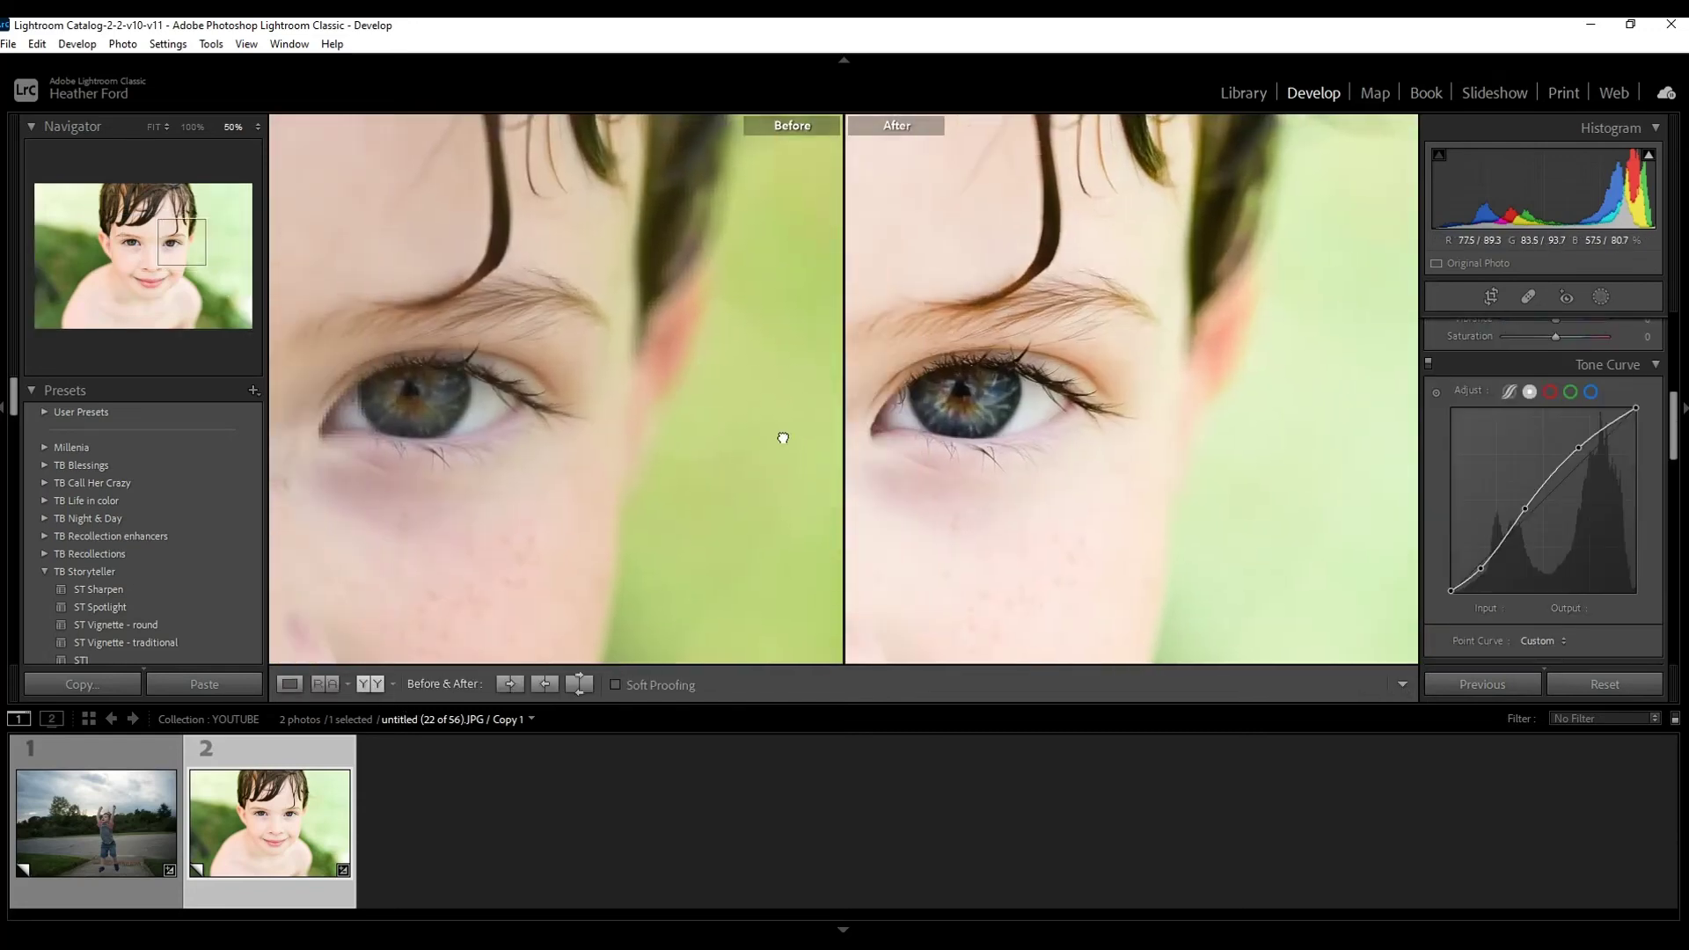
{"action": "left_click_drag", "start_coordinate": [807, 436], "coordinate": [886, 431]}
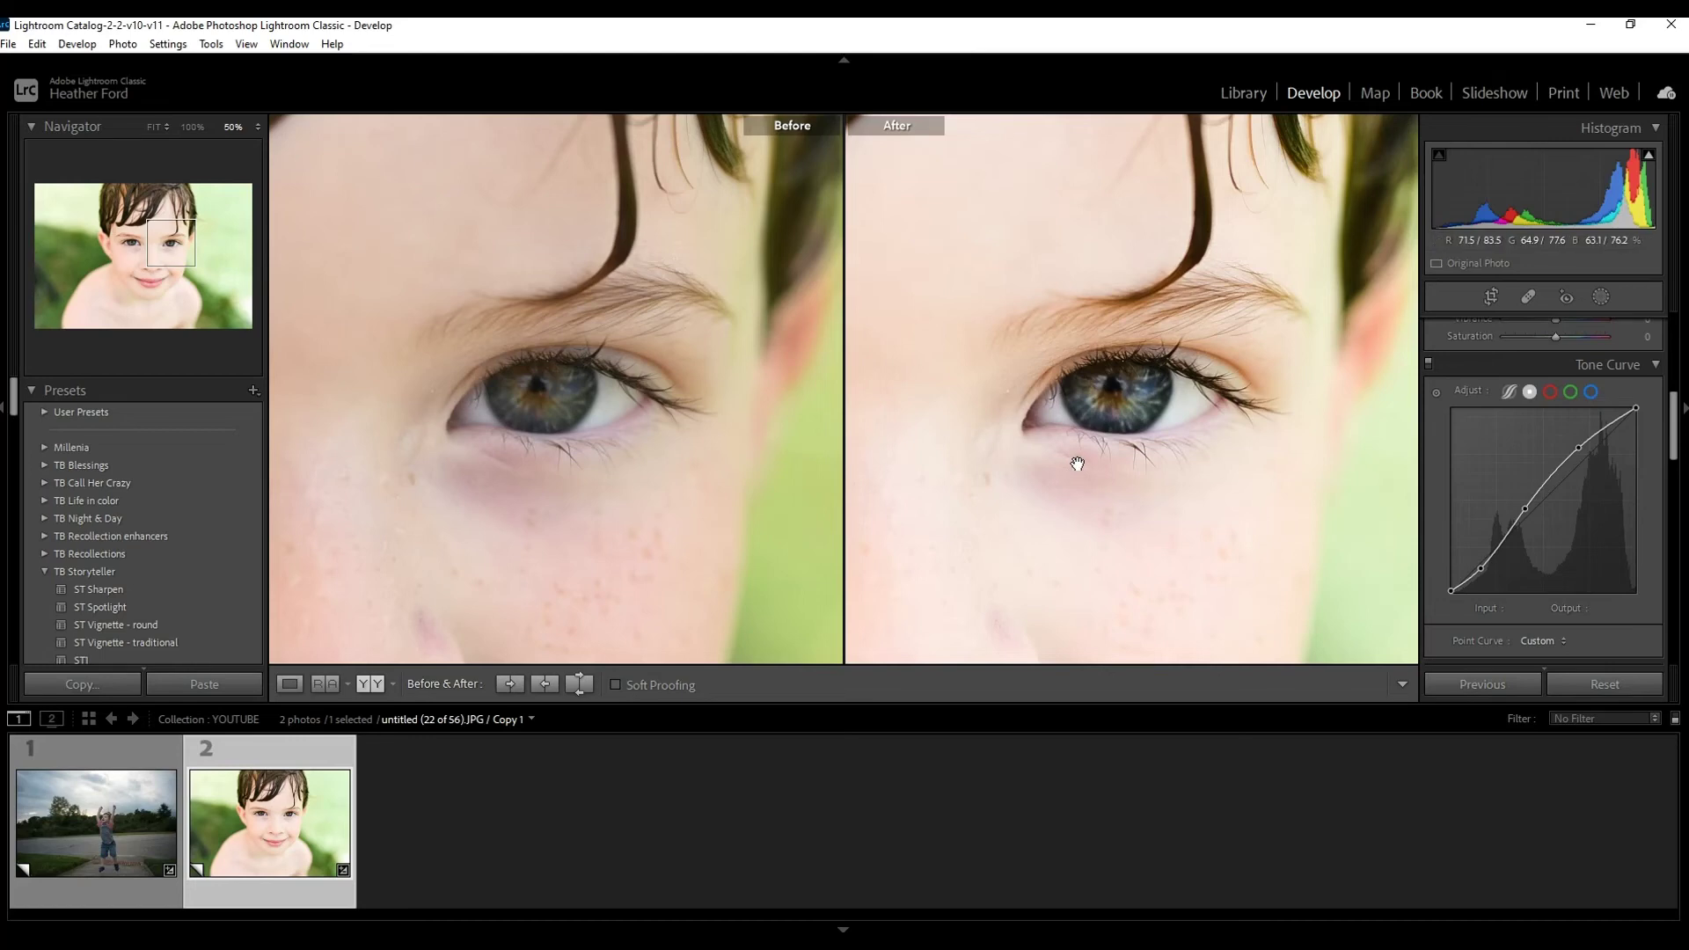
{"action": "left_click", "coordinate": [607, 470]}
{"action": "left_click", "coordinate": [610, 473]}
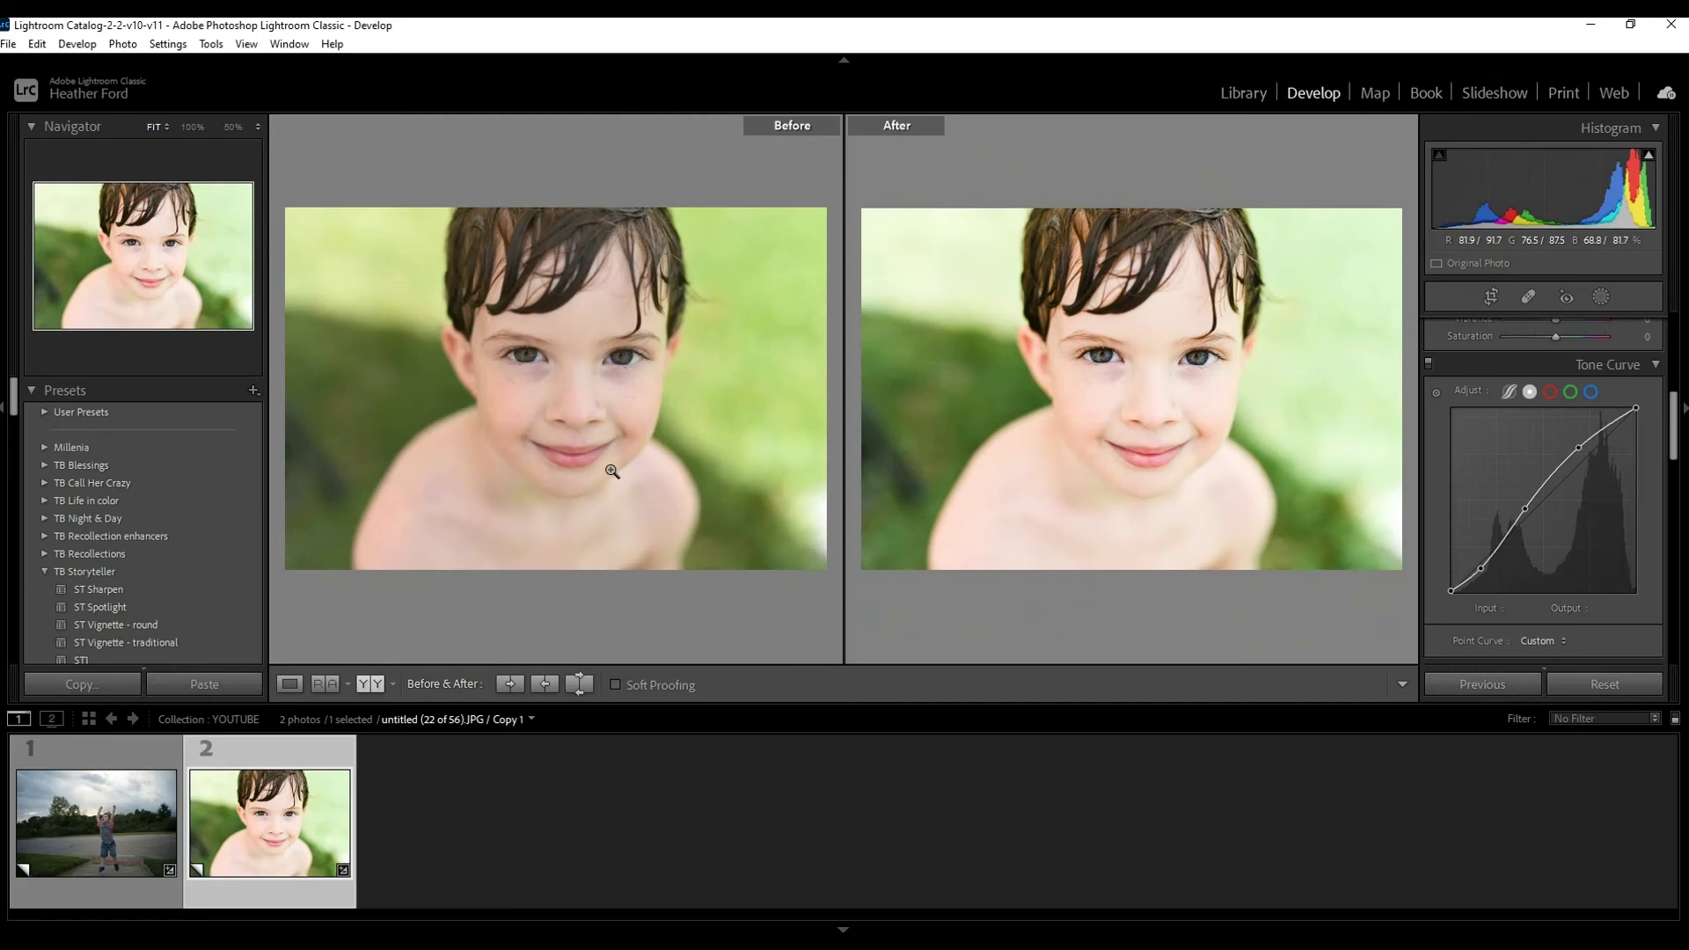
{"action": "left_click", "coordinate": [295, 686]}
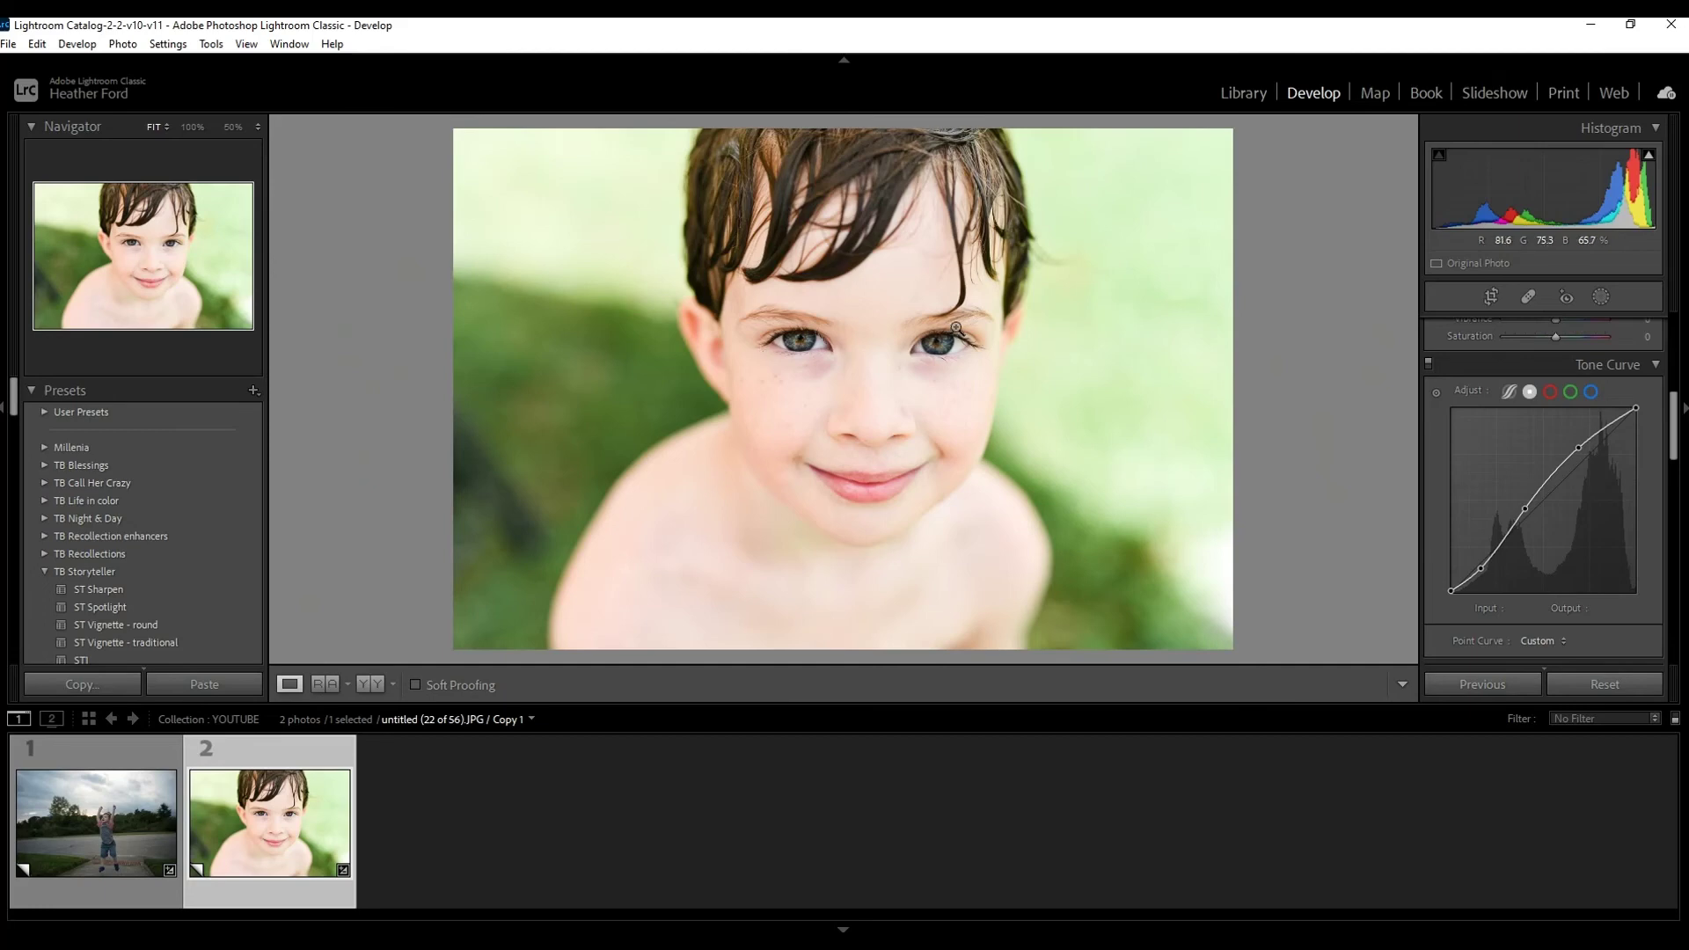
- Zoom in on the eyes and hide Mask 3 from its options menu
{"action": "left_click", "coordinate": [903, 346]}
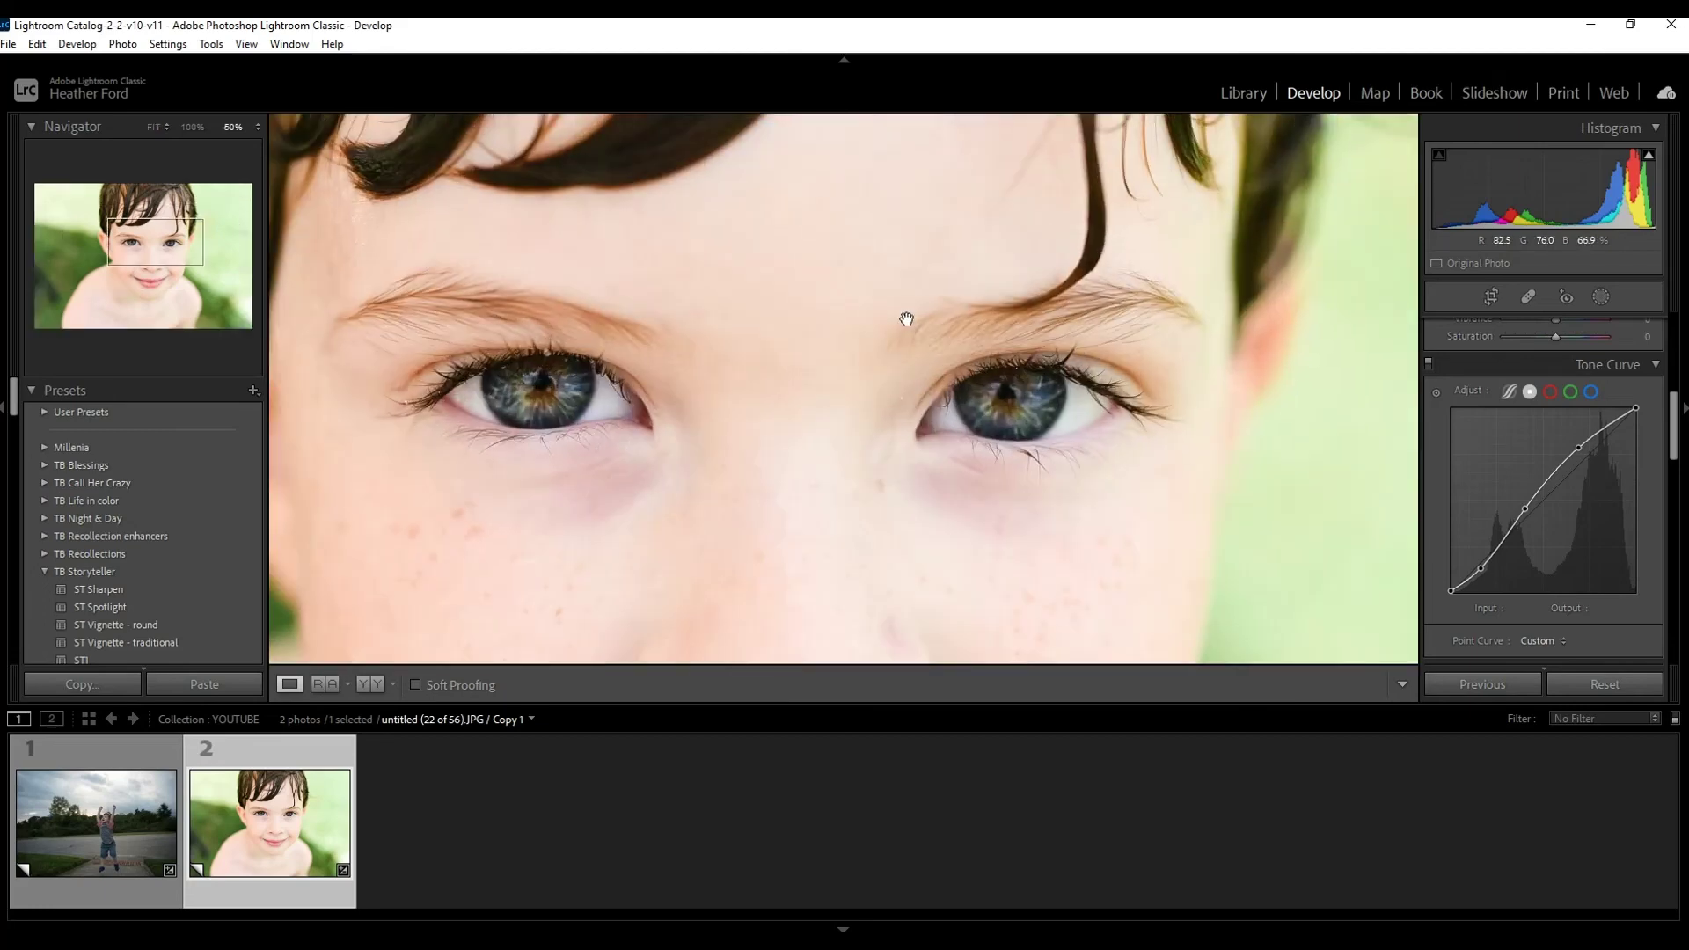
{"action": "left_click", "coordinate": [1603, 298]}
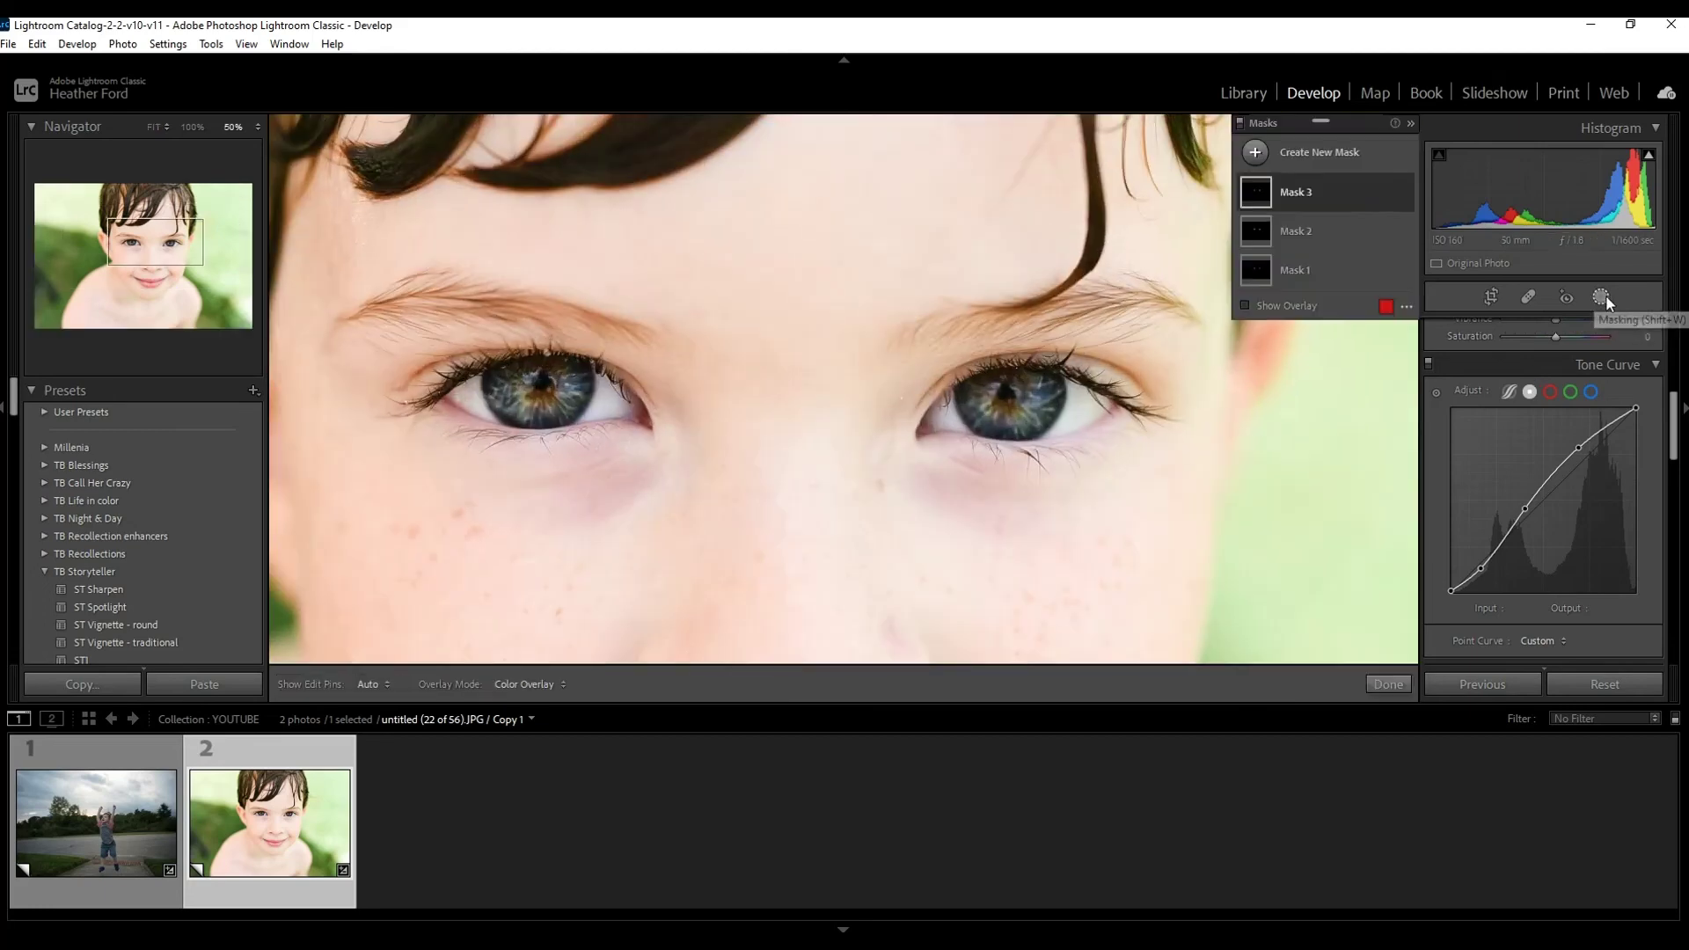
{"action": "left_click", "coordinate": [1297, 192]}
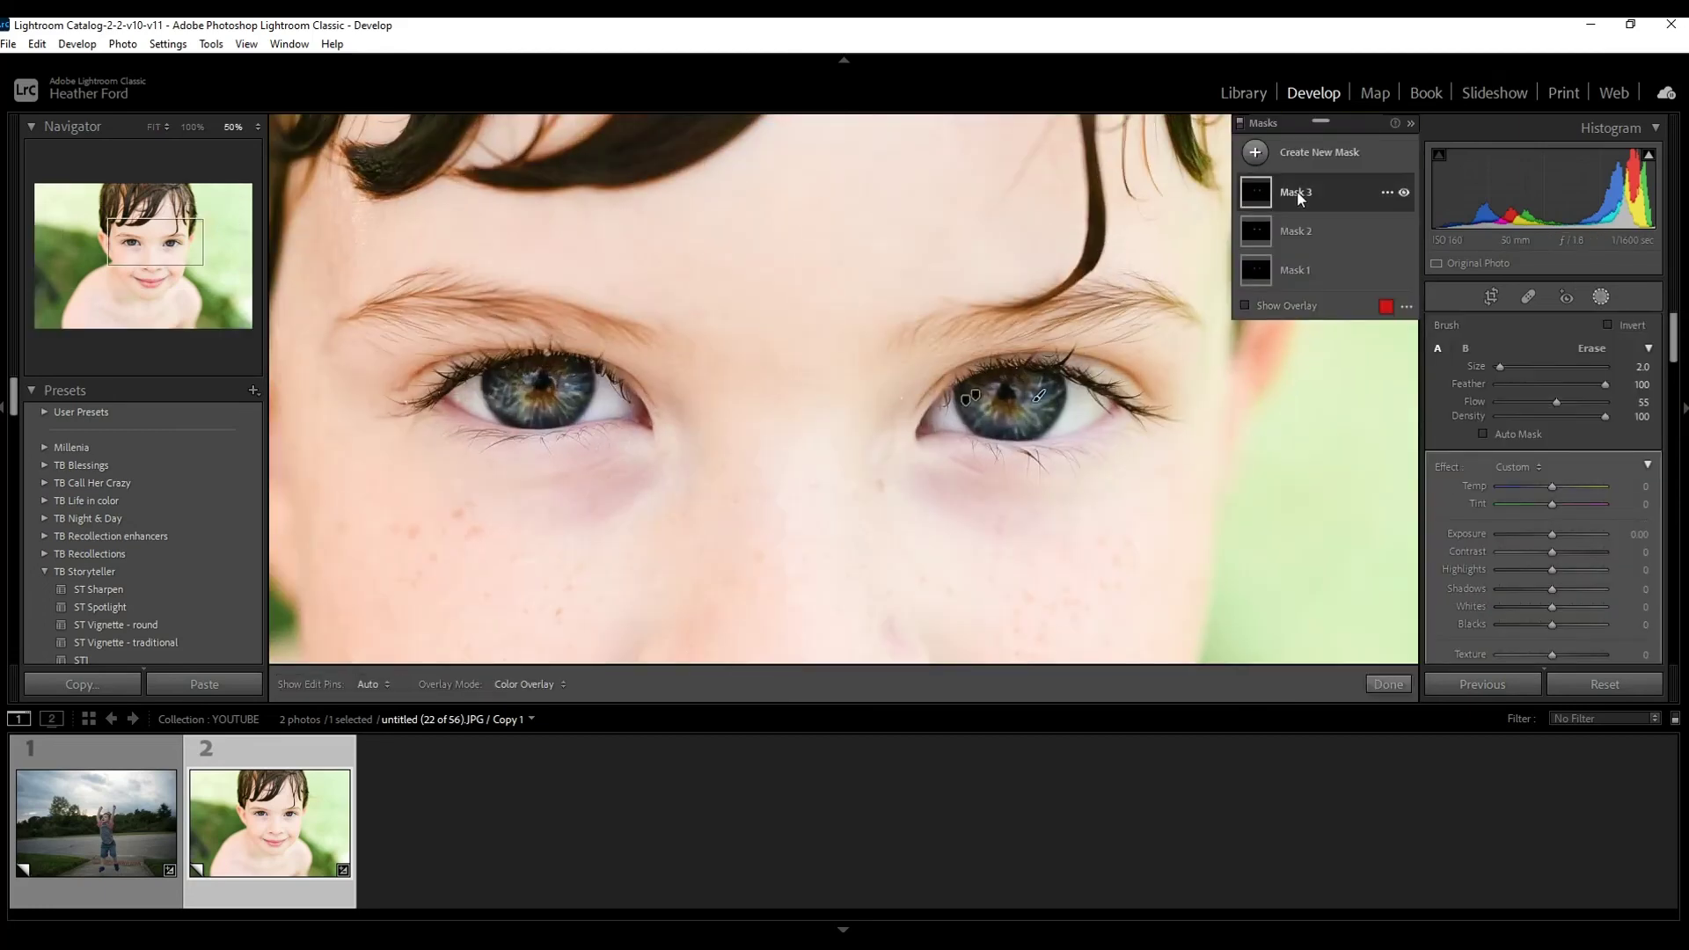
{"action": "left_click", "coordinate": [1389, 192]}
{"action": "left_click", "coordinate": [1374, 196]}
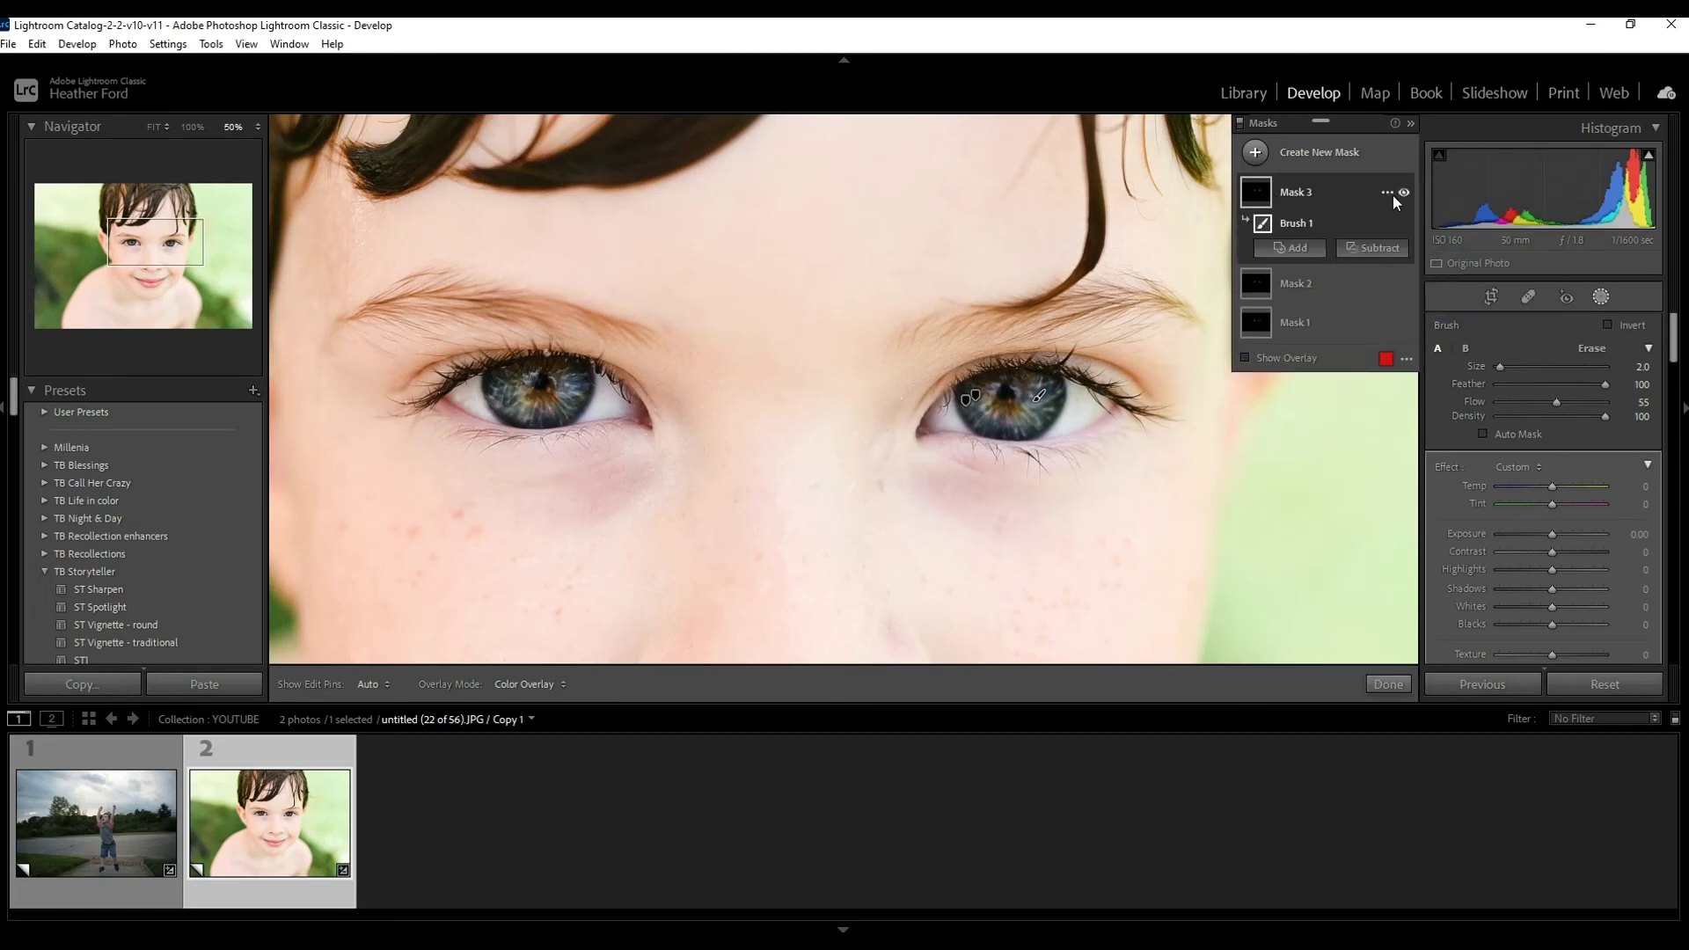
{"action": "left_click", "coordinate": [1388, 192]}
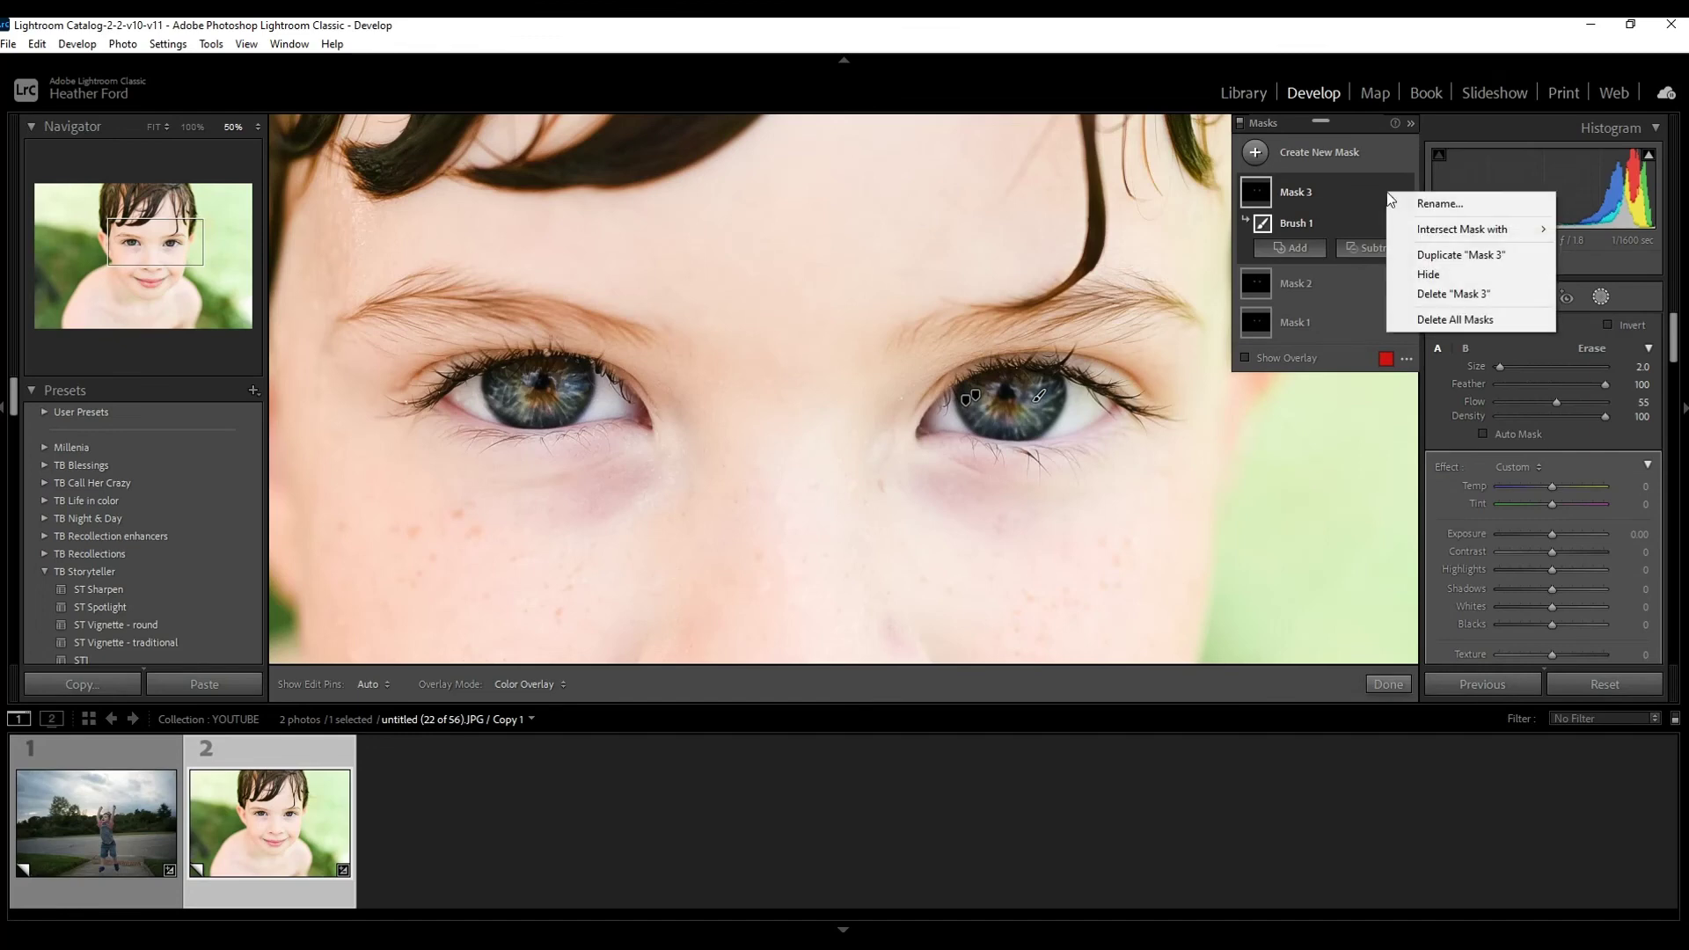
{"action": "left_click", "coordinate": [1475, 275]}
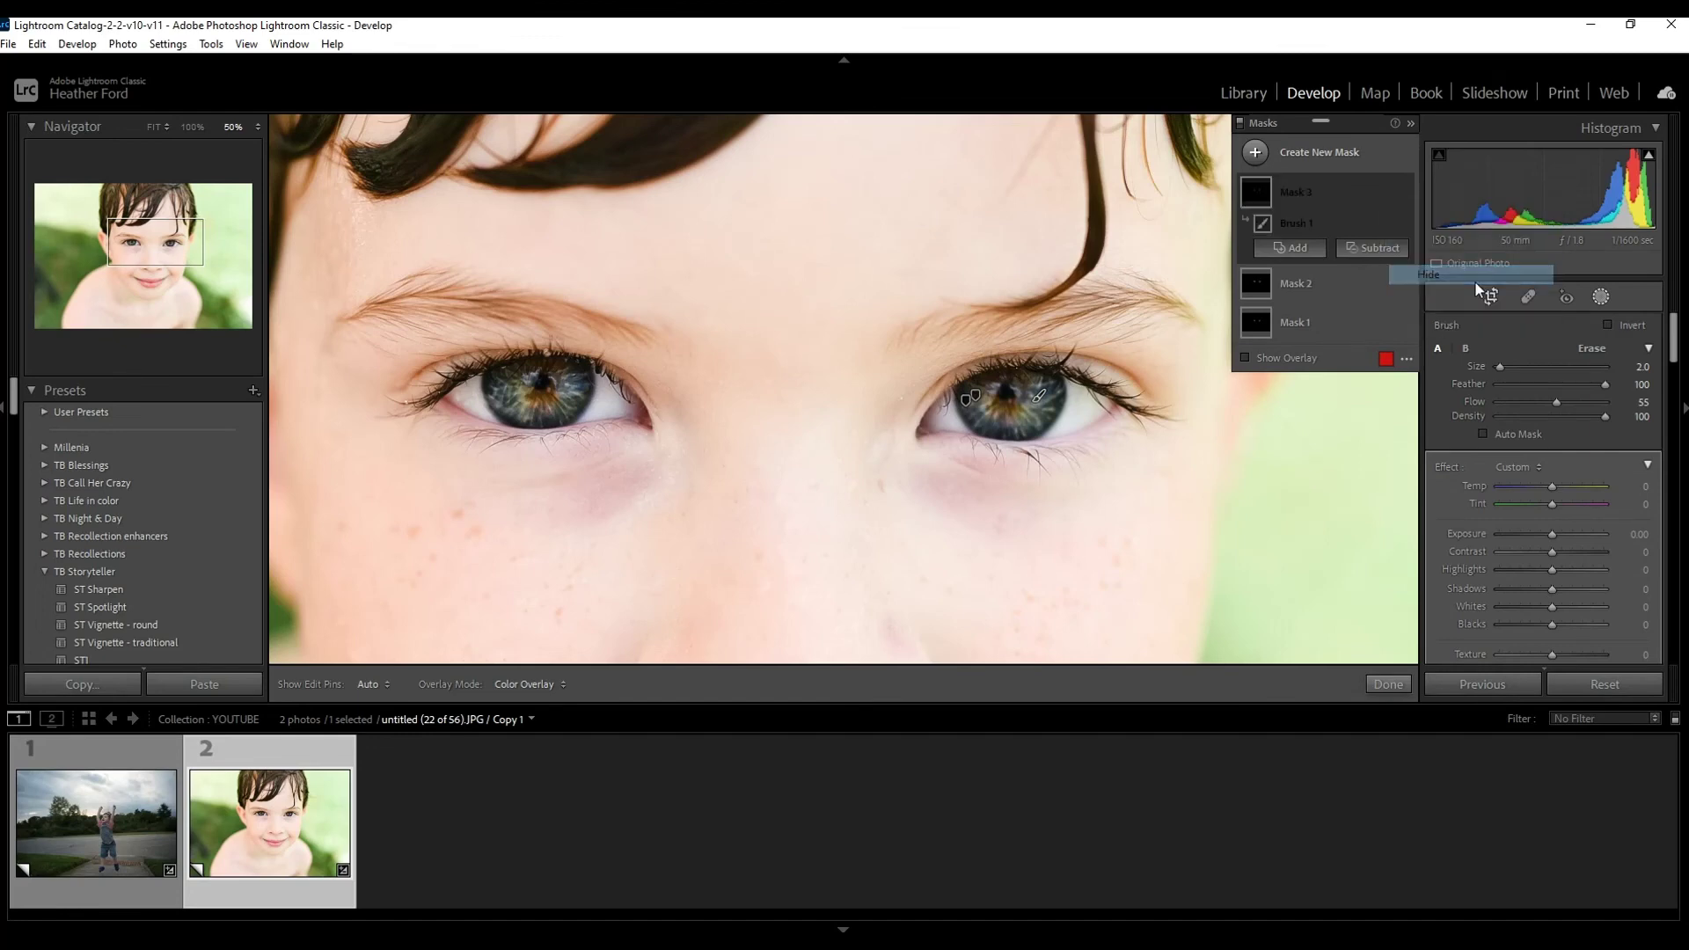
- Toggle Mask 3's blue tint on and off to compare, leaving it hidden
{"action": "left_click", "coordinate": [1337, 183]}
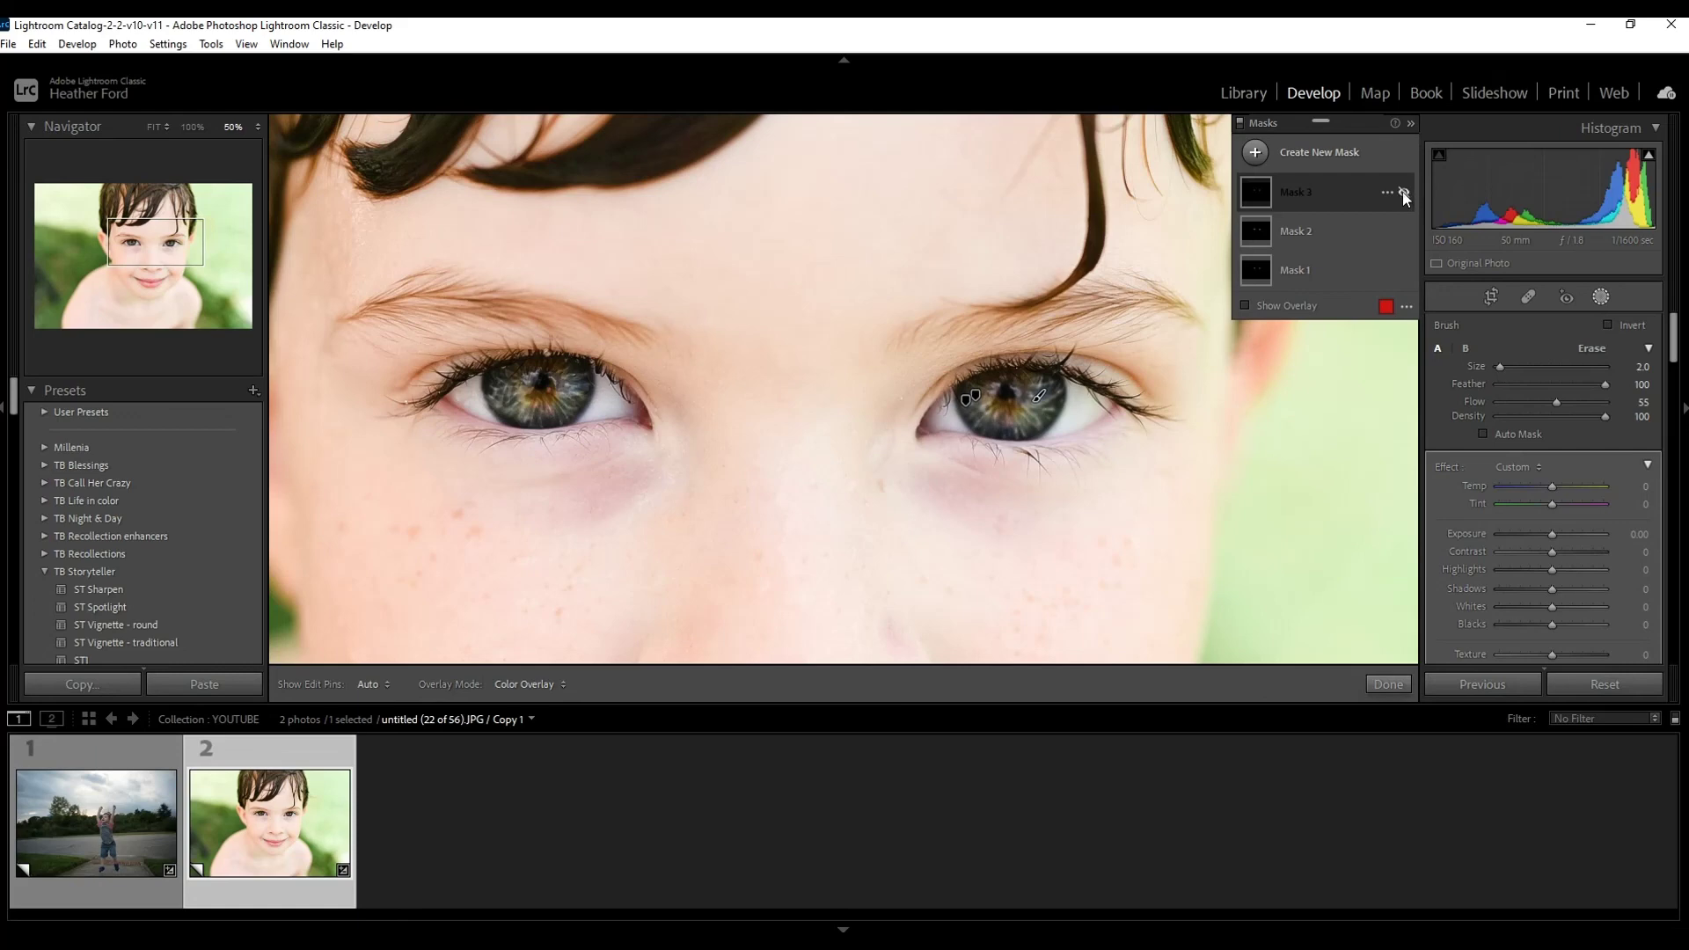
{"action": "left_click", "coordinate": [1403, 192]}
{"action": "left_click", "coordinate": [1404, 194]}
{"action": "left_click", "coordinate": [1388, 192]}
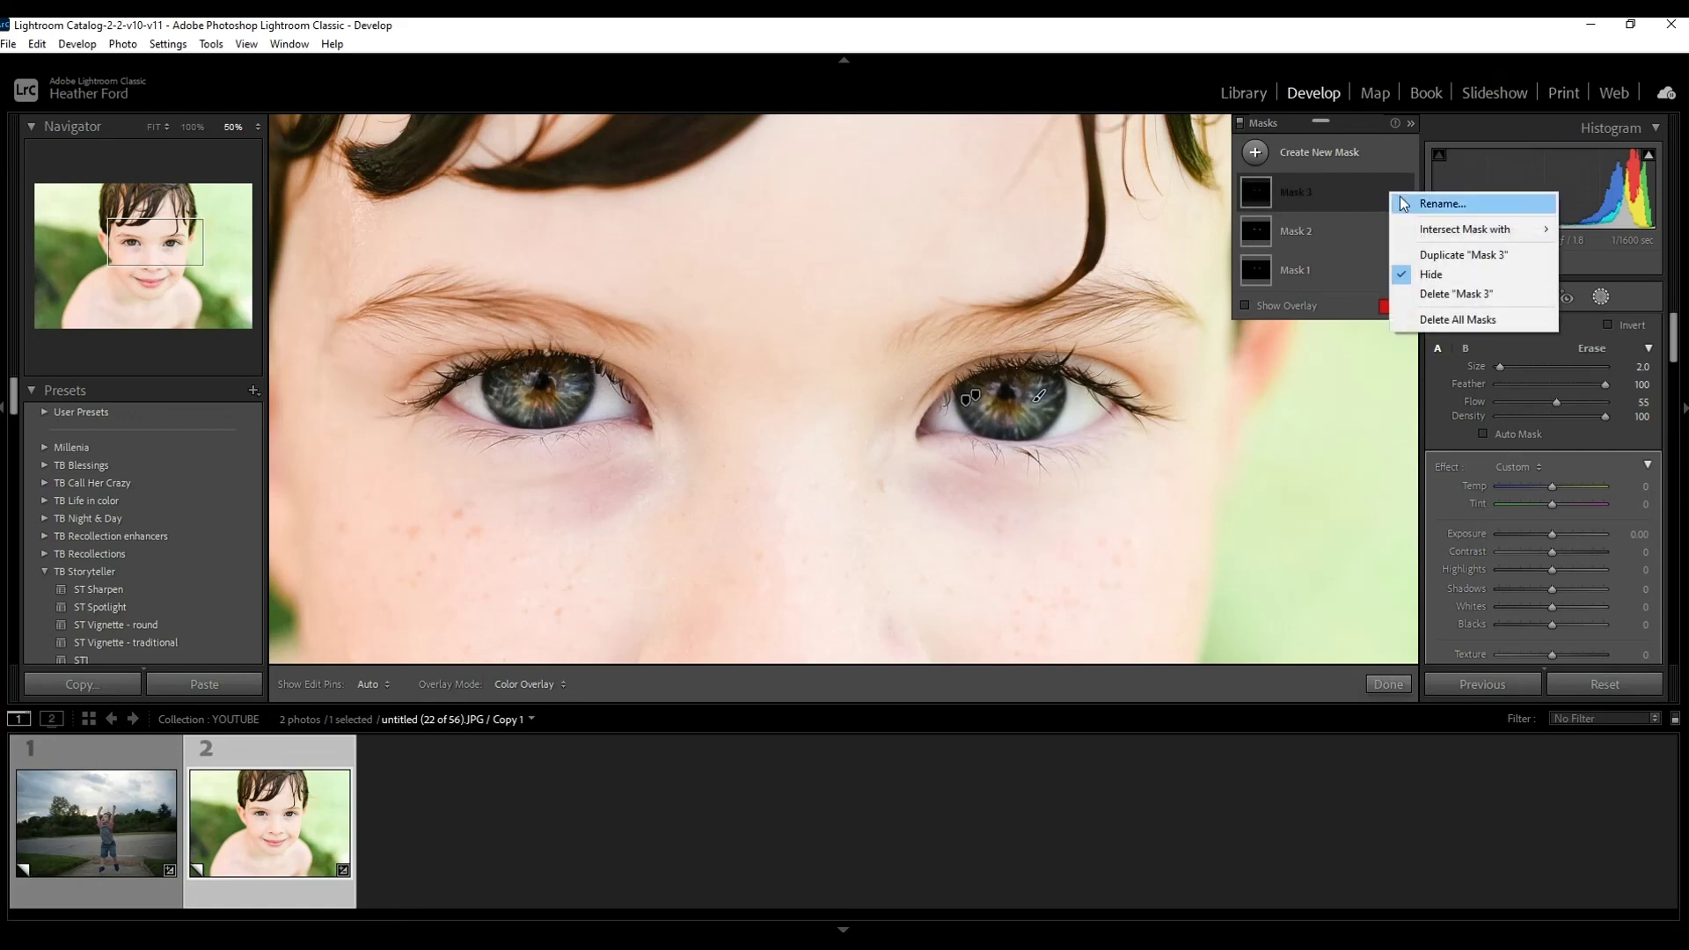
{"action": "left_click", "coordinate": [1354, 185]}
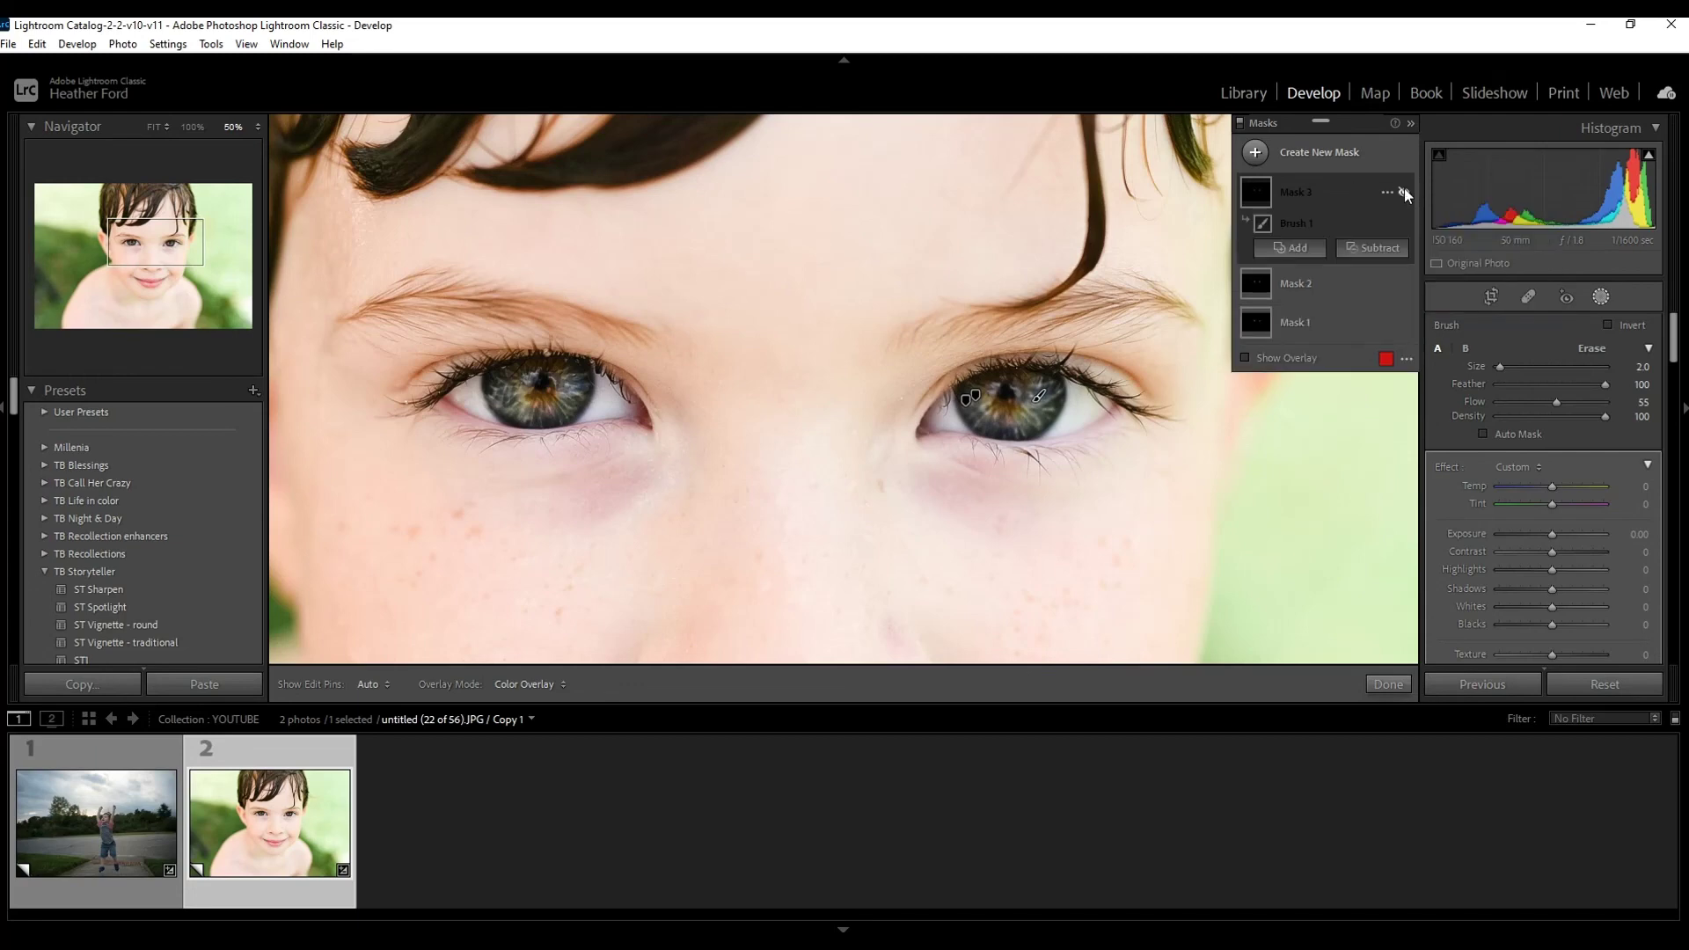
{"action": "left_click", "coordinate": [1345, 188]}
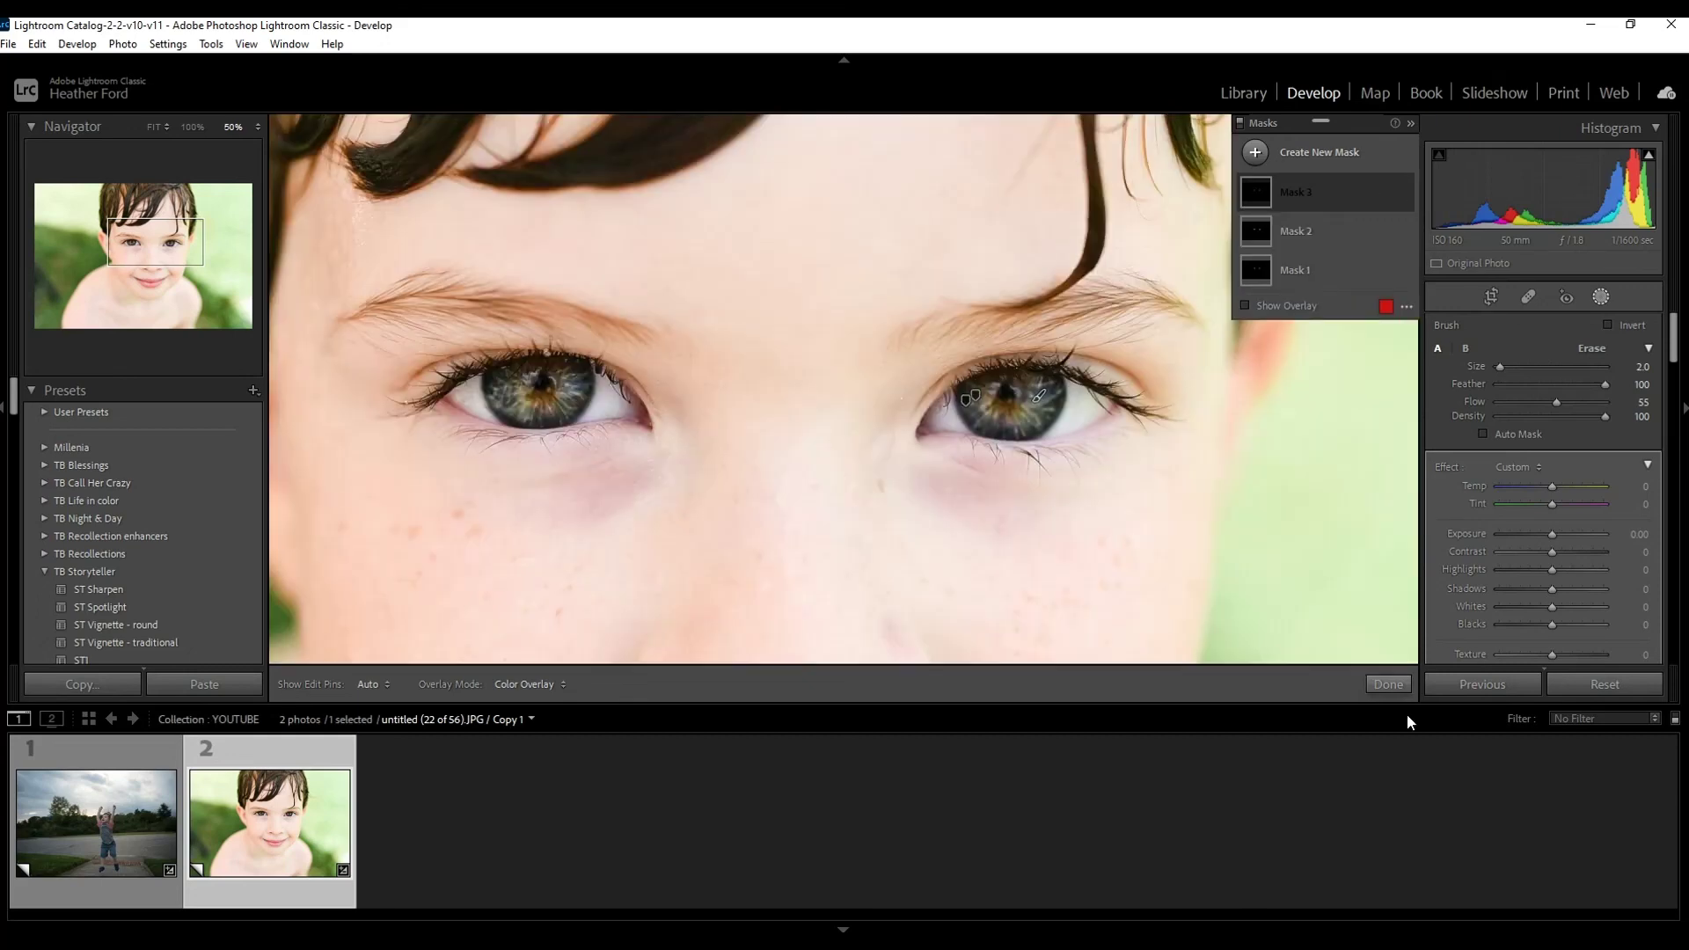
- Finish mask editing and zoom out to show the full edited portrait at Fit
{"action": "left_click", "coordinate": [1388, 684]}
{"action": "left_click", "coordinate": [813, 402]}
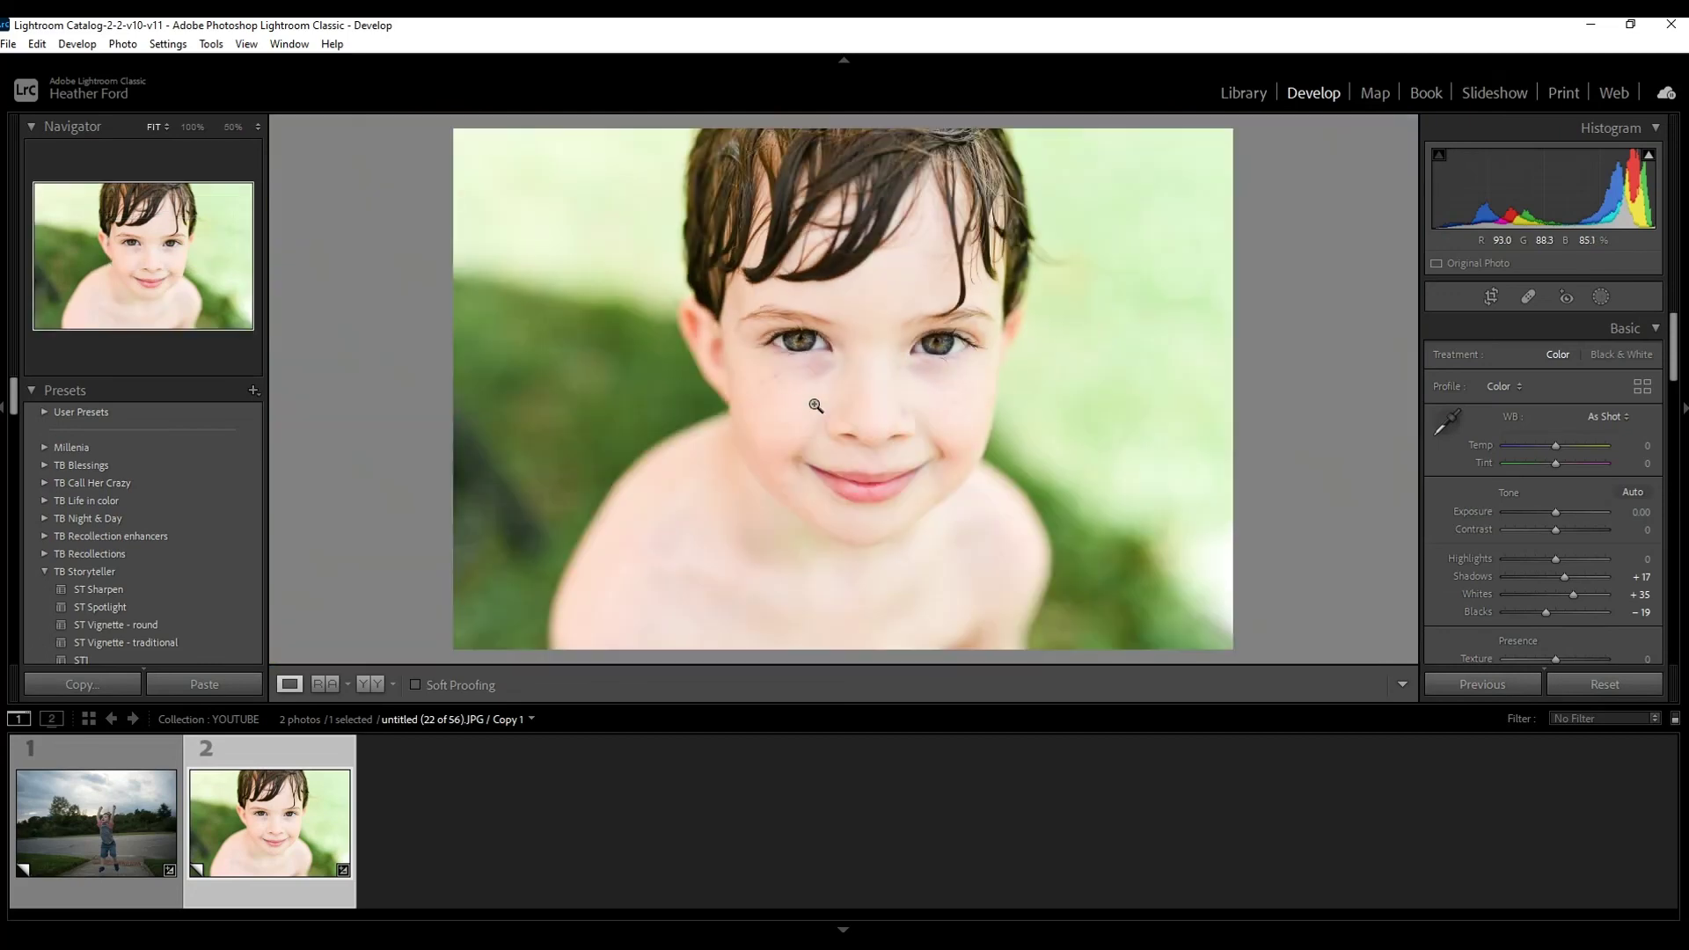